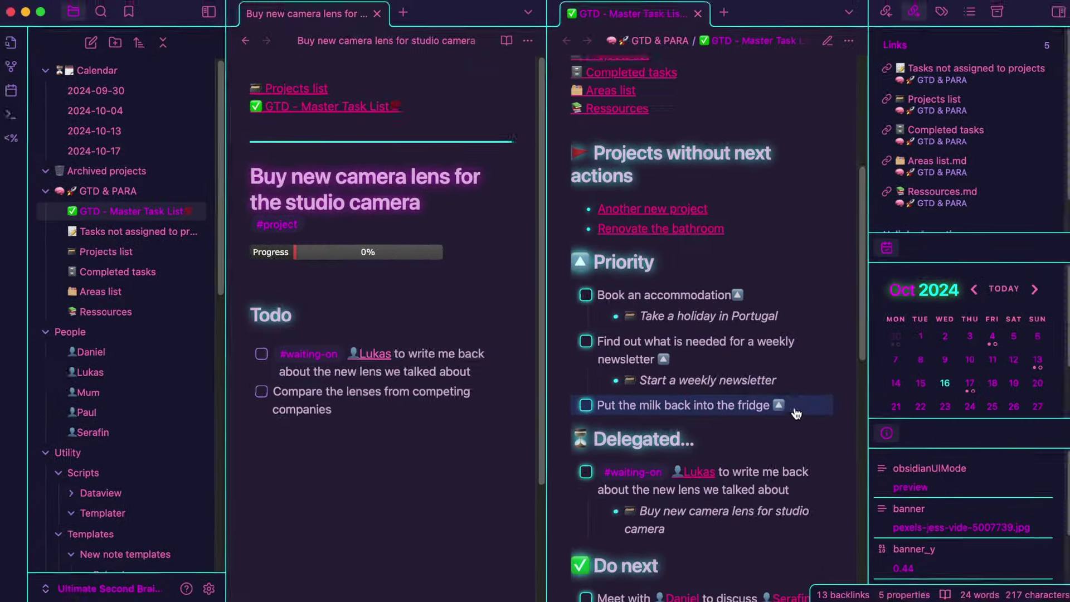
scroll(798, 415, "down", 5)
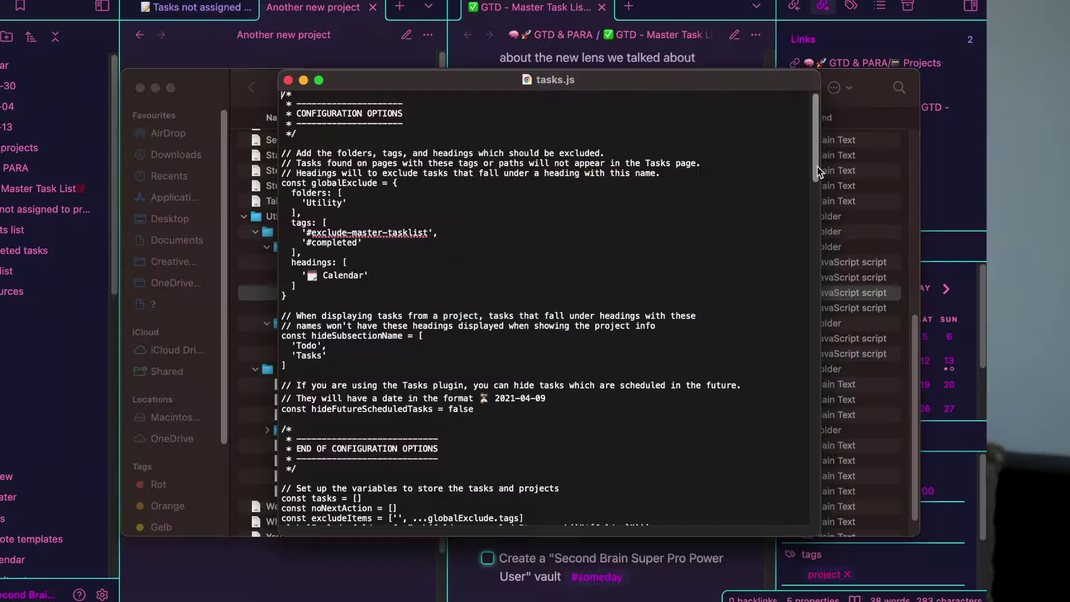
- Reveal the dataview query source behind the Projects list
left_click_drag(818, 173, 818, 313)
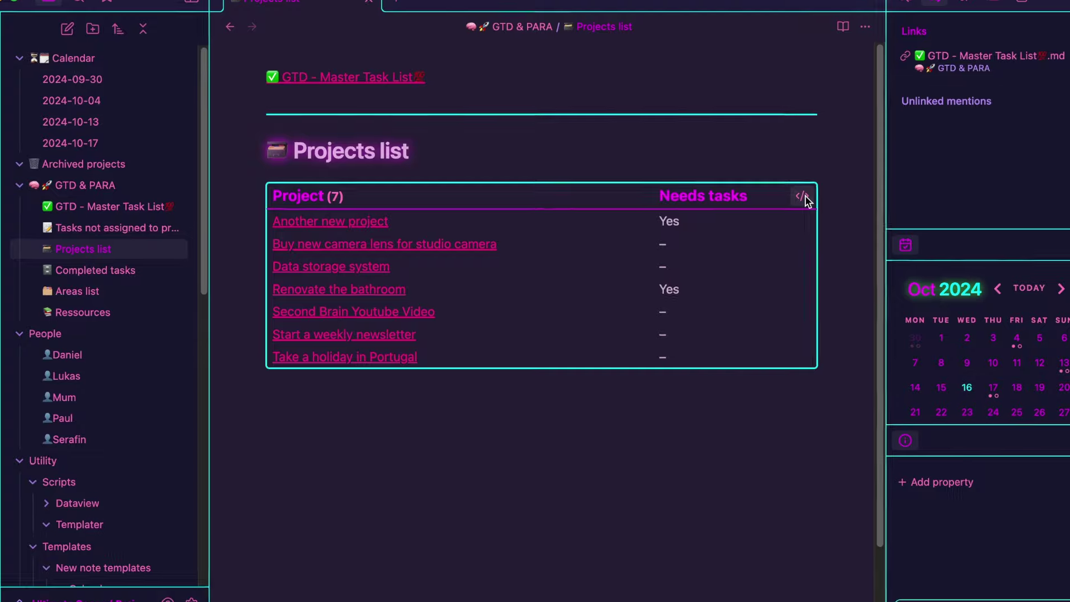
left_click(813, 318)
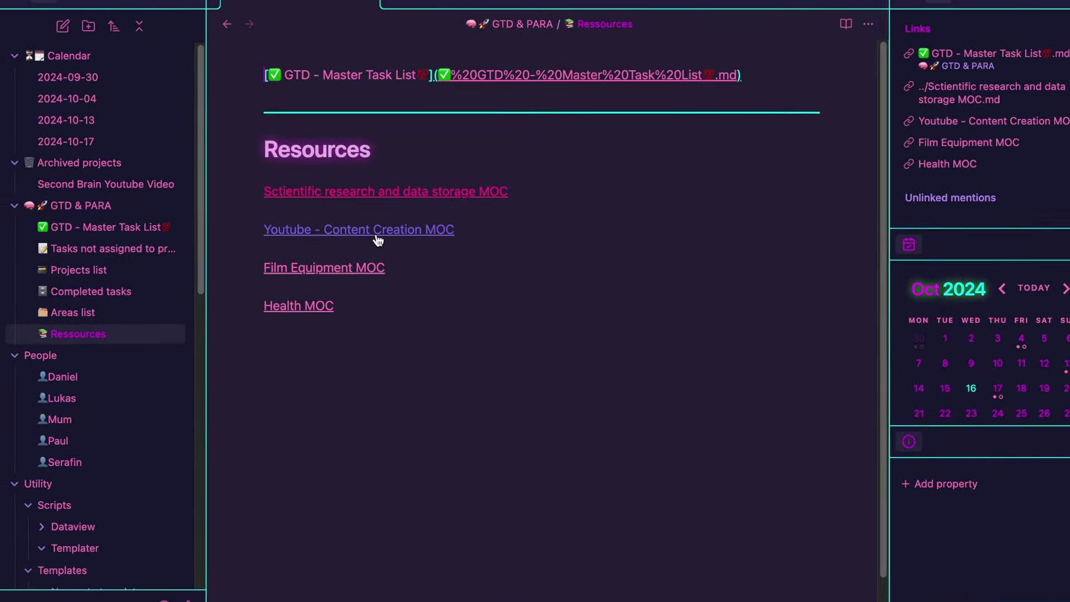
- Browse the Youtube content creation and Health MOCs, then start an empty task line
left_click(376, 234)
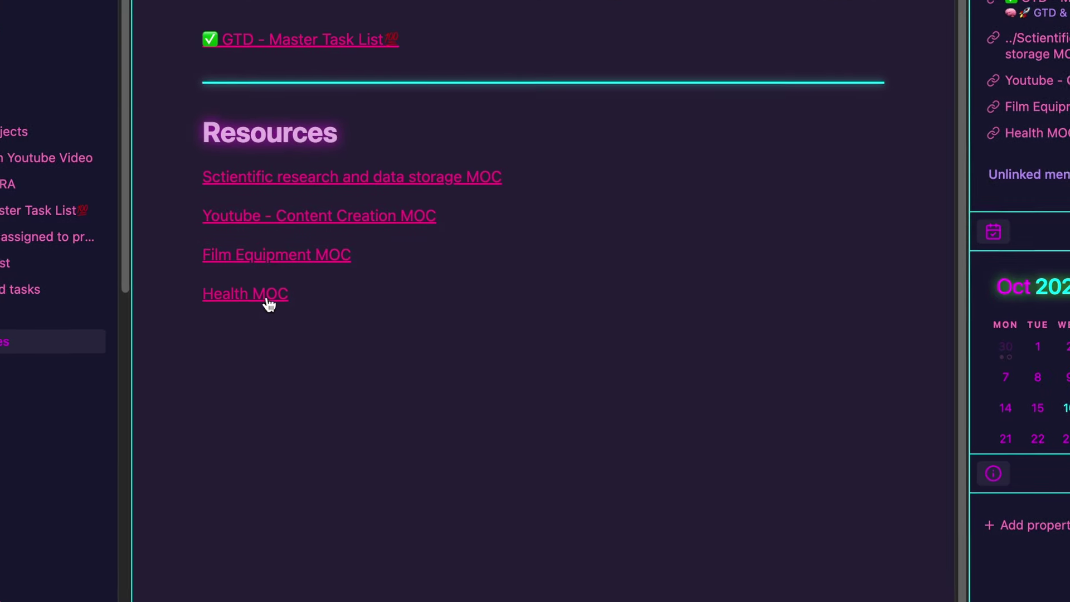
left_click(268, 301)
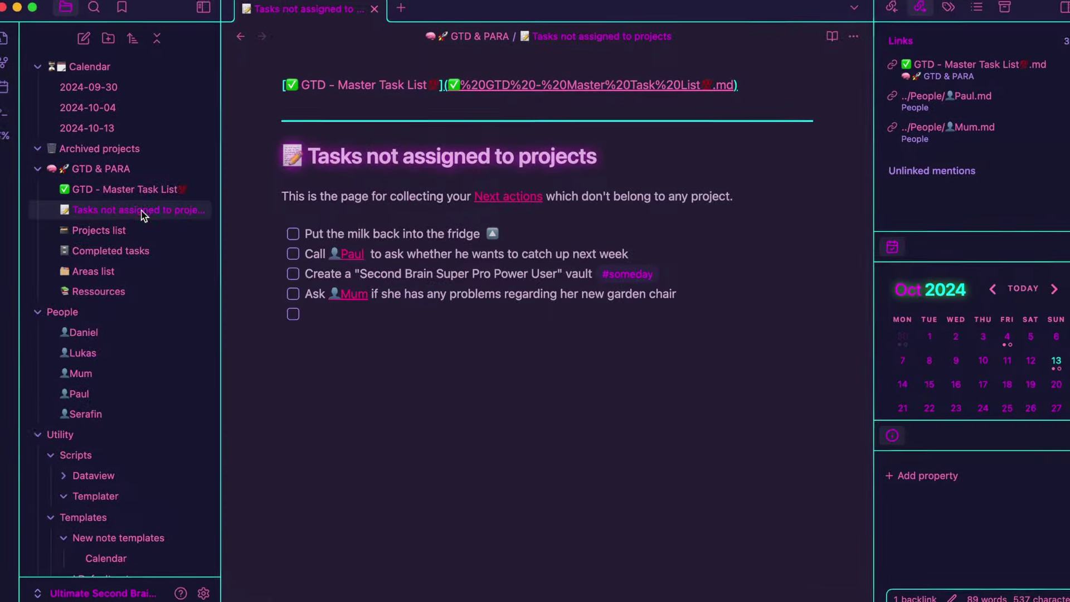
left_click(350, 315)
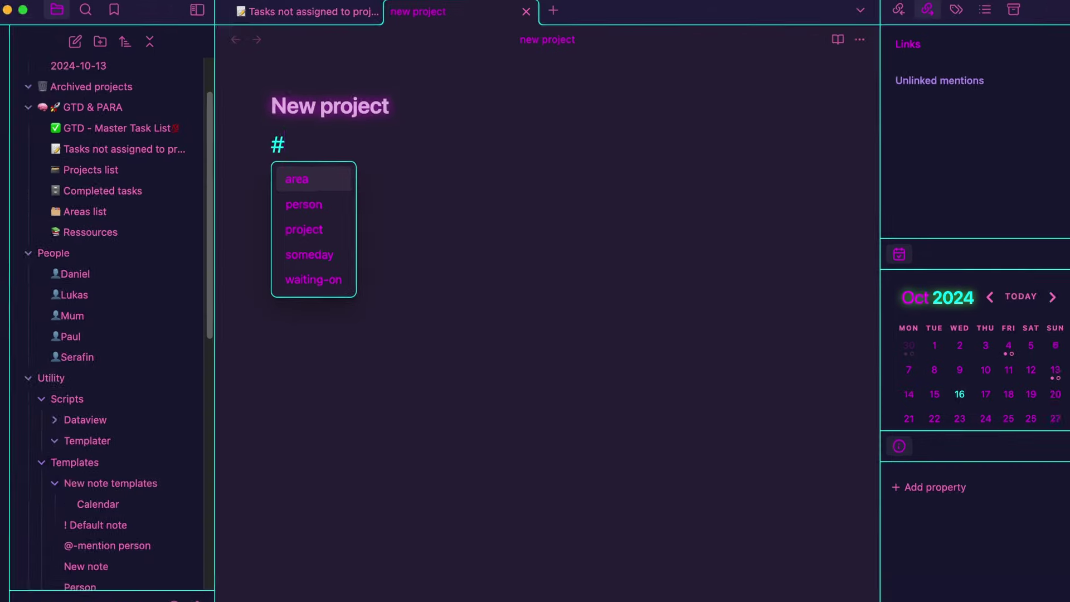
- Tag the new note #project and reopen it from the Projects list table
left_click(269, 291)
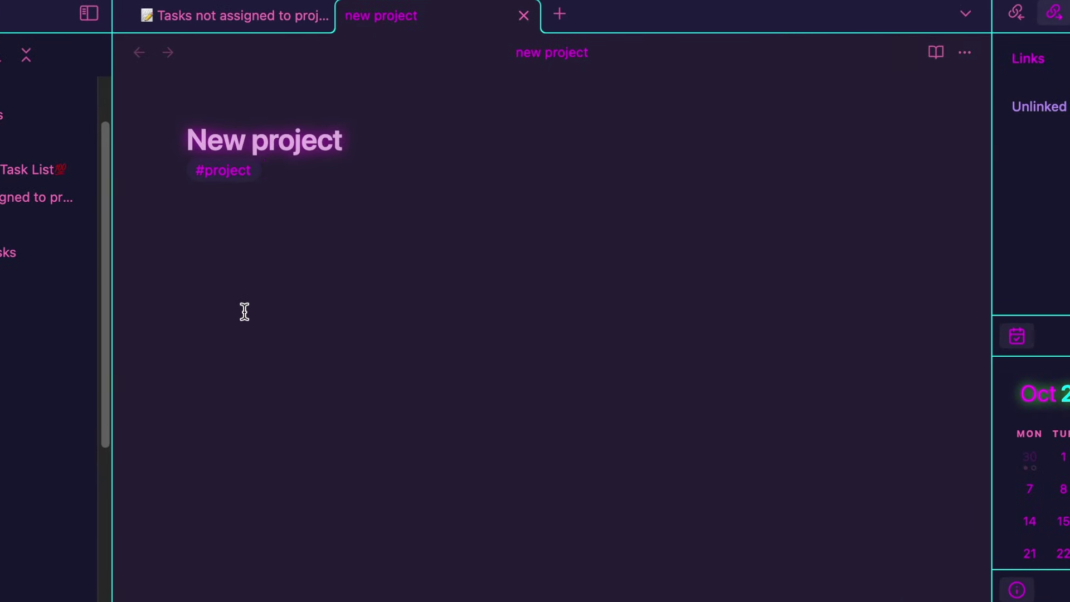
left_click(158, 229)
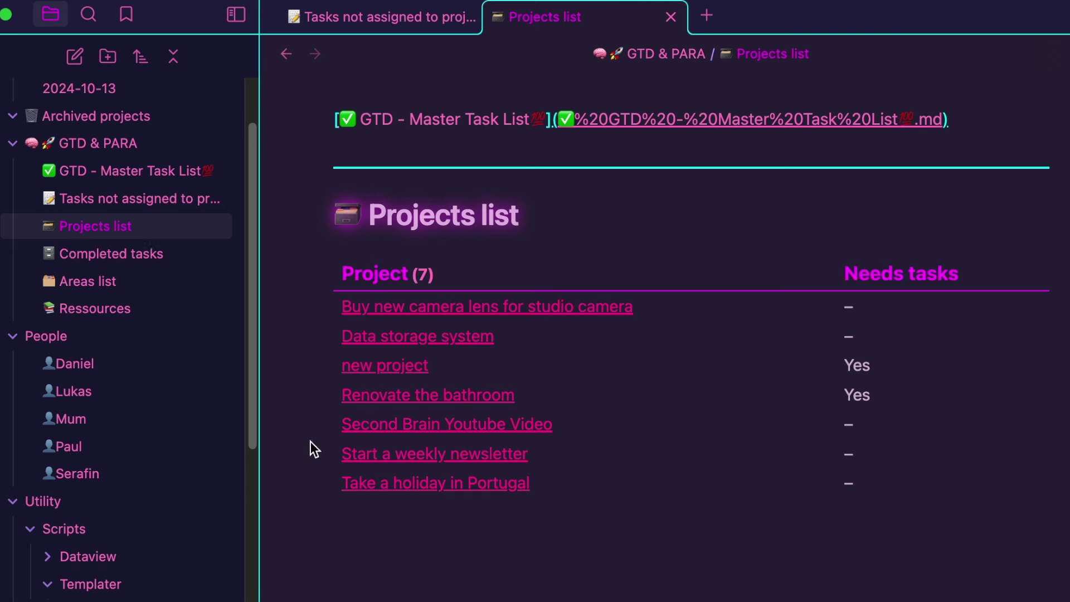
left_click(406, 367)
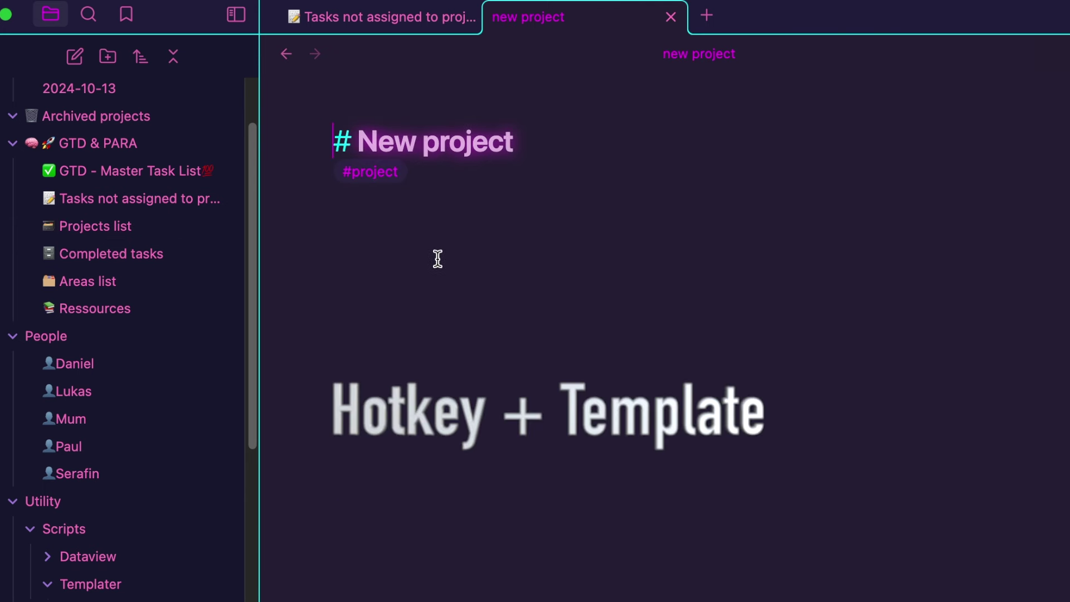
- Apply the Project template to the note, adding a progress bar and Todo section
key("super+t")
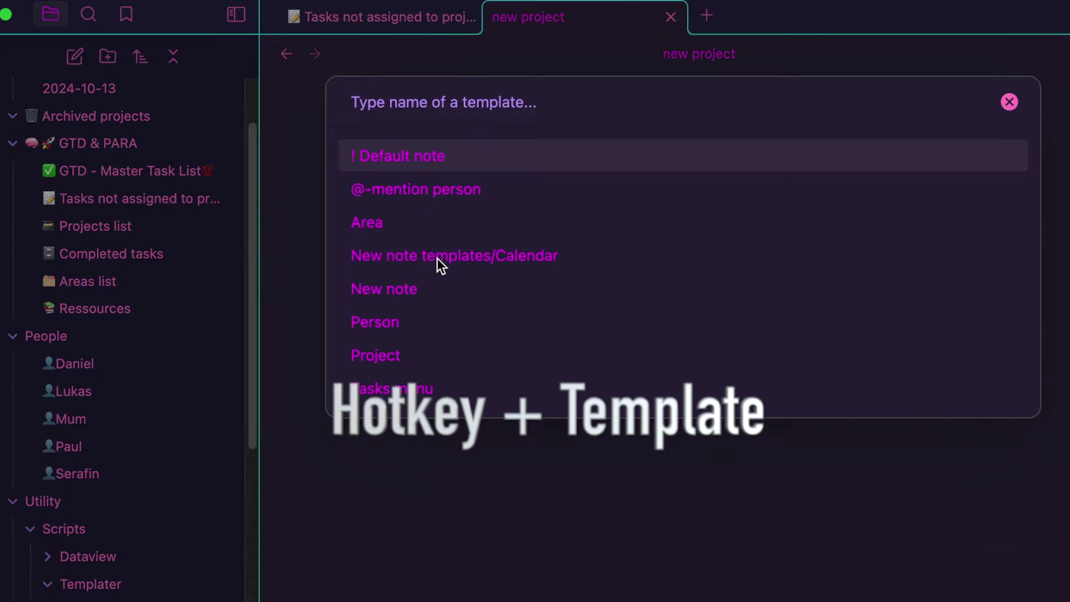
left_click(425, 359)
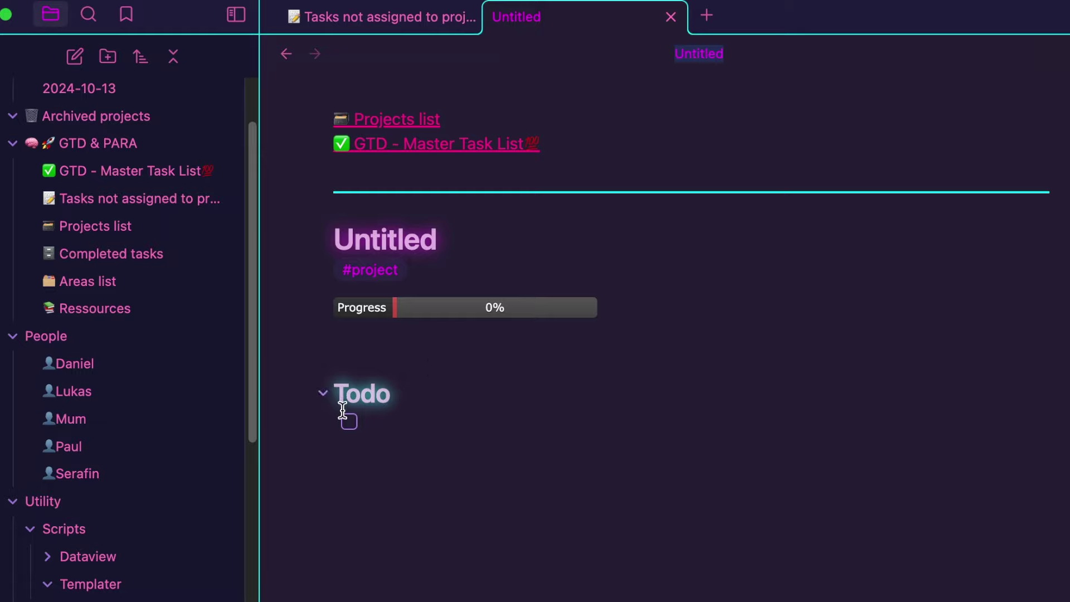
scroll(150, 552, "down", 10)
scroll(123, 334, "up", 10)
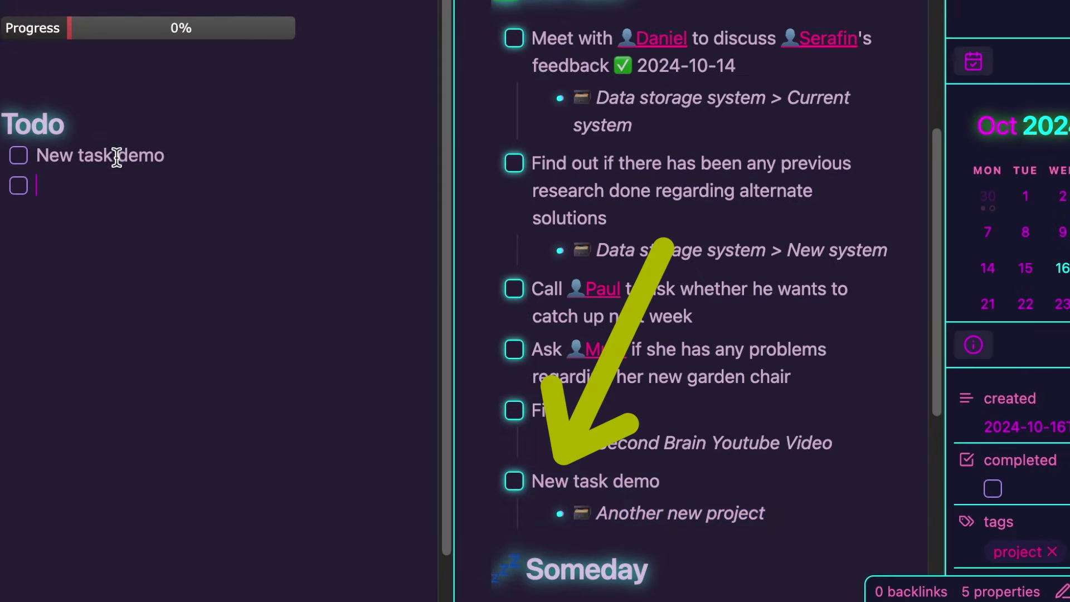
- Remove the stray bullet and enter the Todo task 'New task demo'
key("BackSpace")
key("BackSpace")
key("BackSpace")
key("BackSpace")
key("BackSpace")
key("BackSpace")
key("BackSpace")
key("BackSpace")
key("BackSpace")
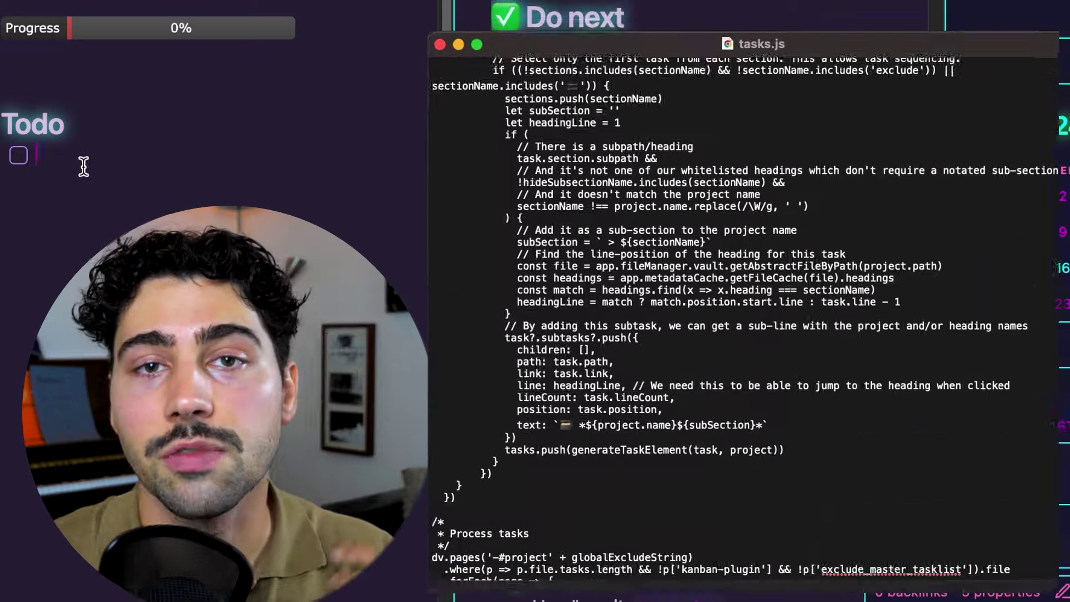
type("New task demo")
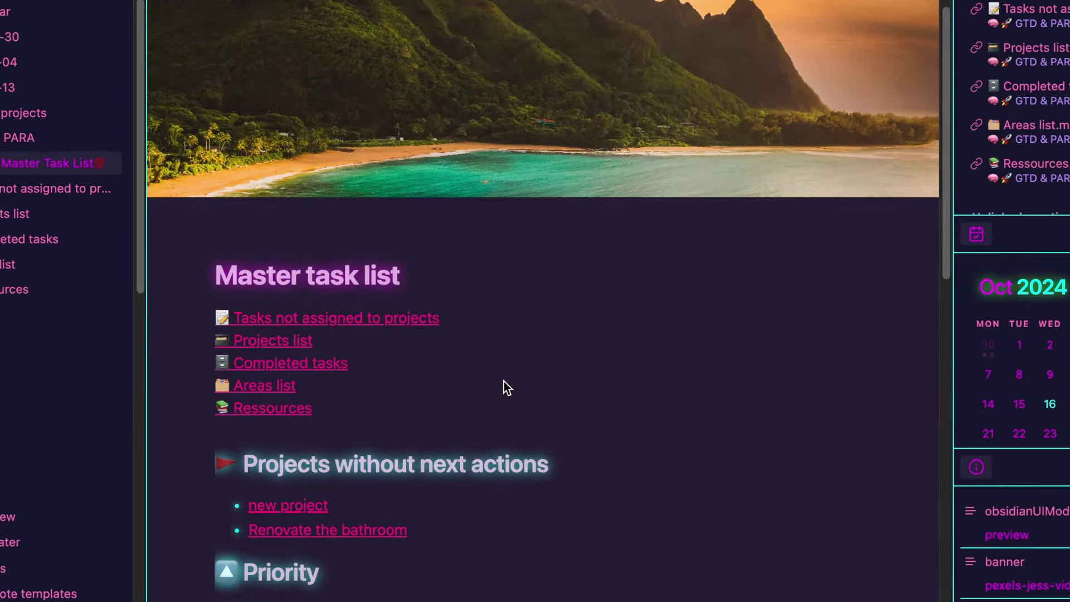
- Tick the Film task under Do next, then open the Renovate the bathroom project
scroll(504, 381, "down", 10)
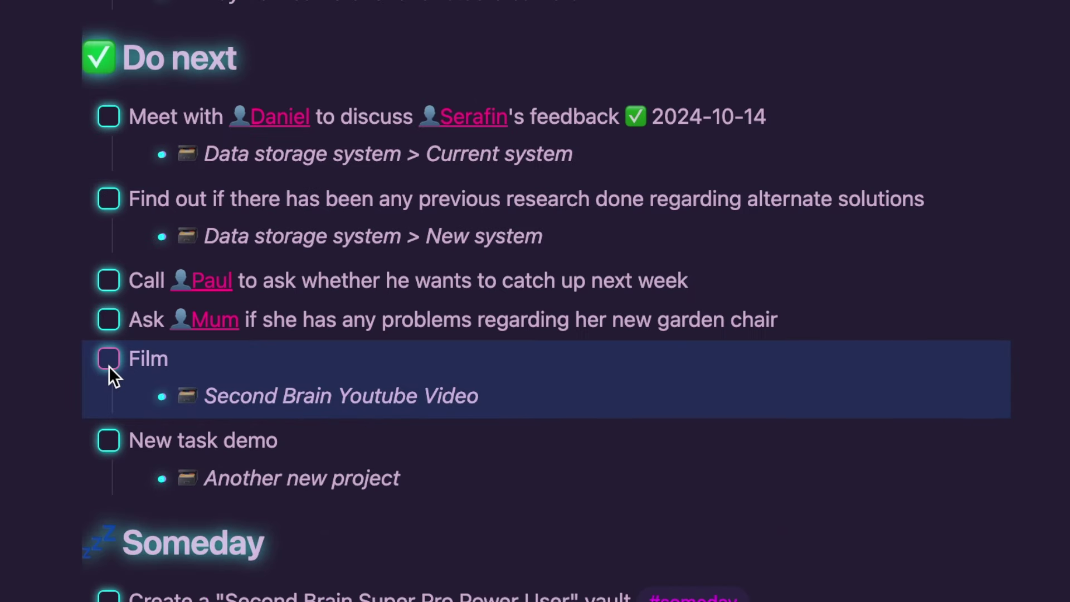
left_click(108, 366)
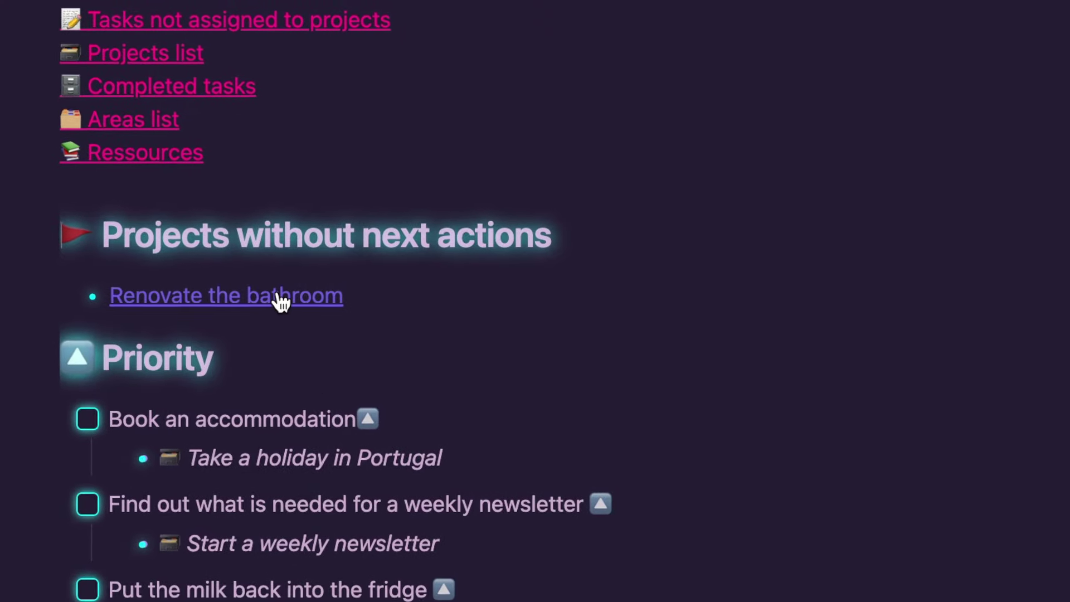
left_click(280, 301)
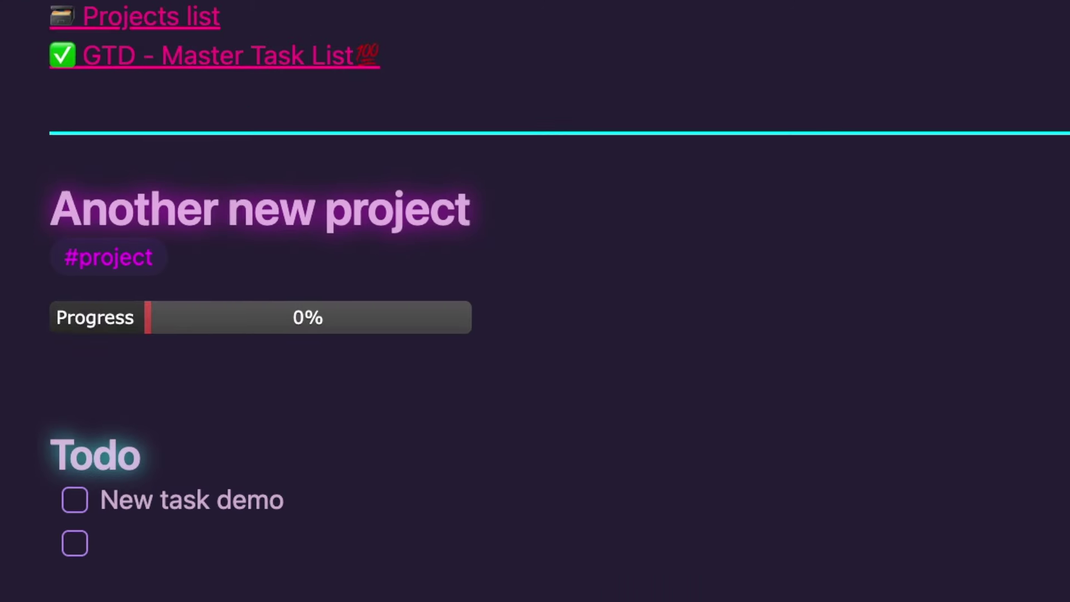
- Insert a #waiting-on task dated 2024-10-16 reading 'Someone to do something'
key("alt+t")
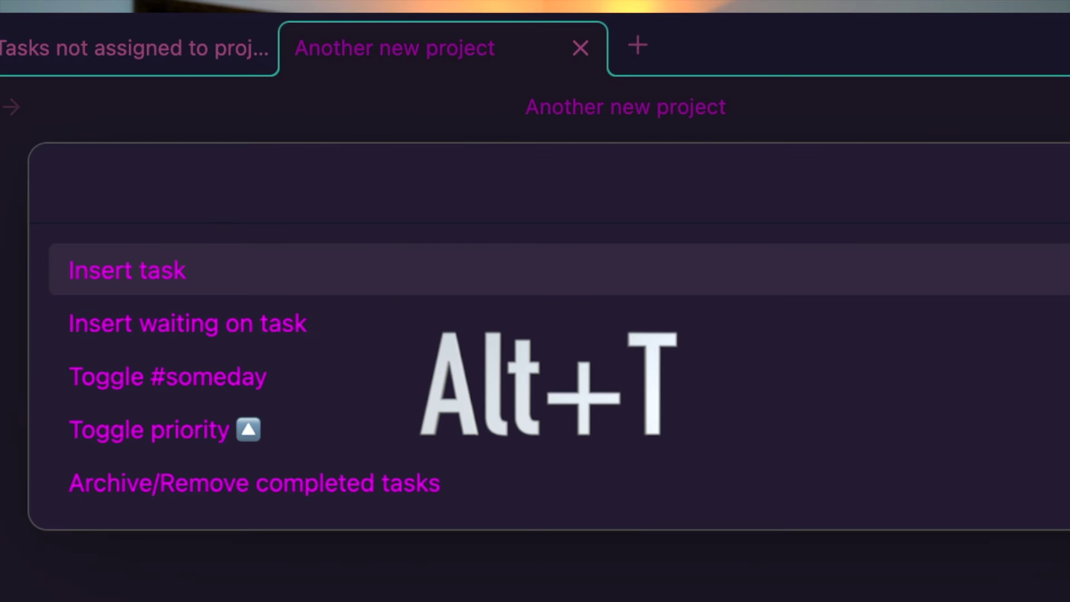
left_click(227, 341)
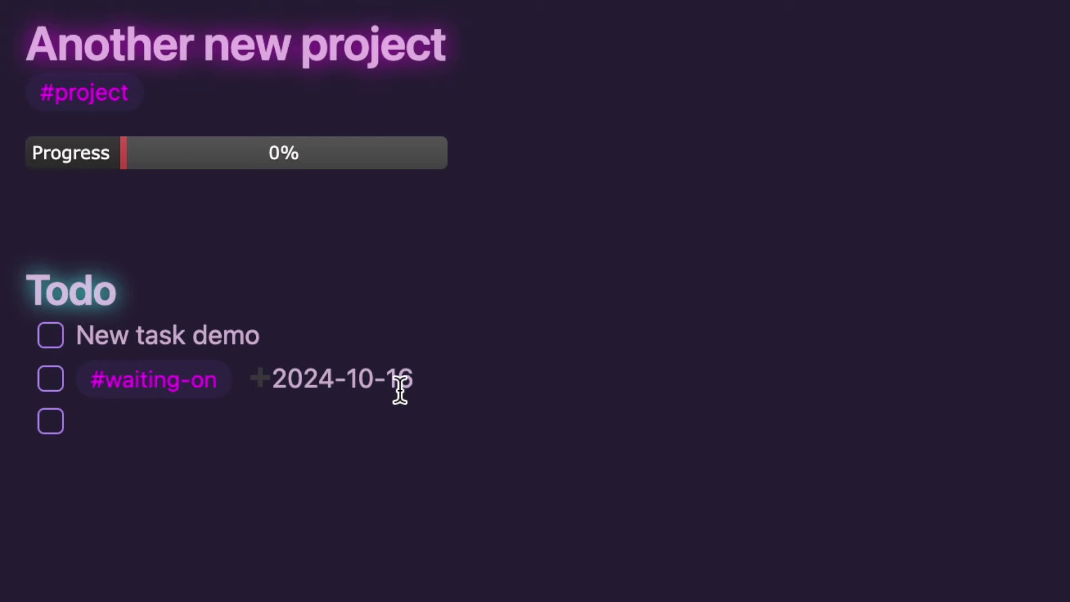
type("Some ")
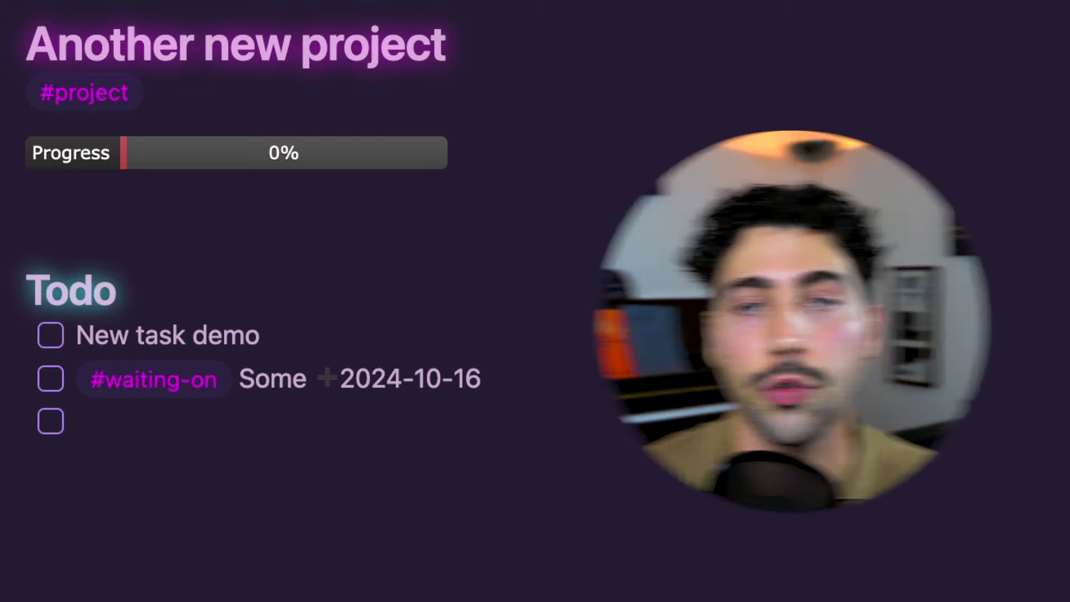
type("one to do something")
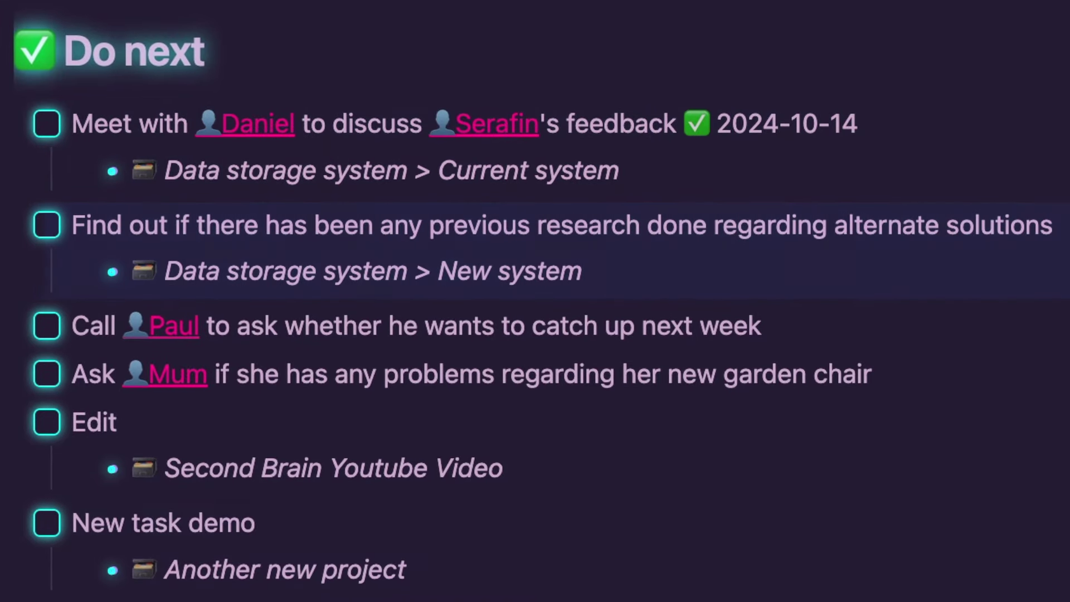
- Tick 'create a third brain' in Another new project, archive completed tasks, and view Completed tasks
left_click(315, 580)
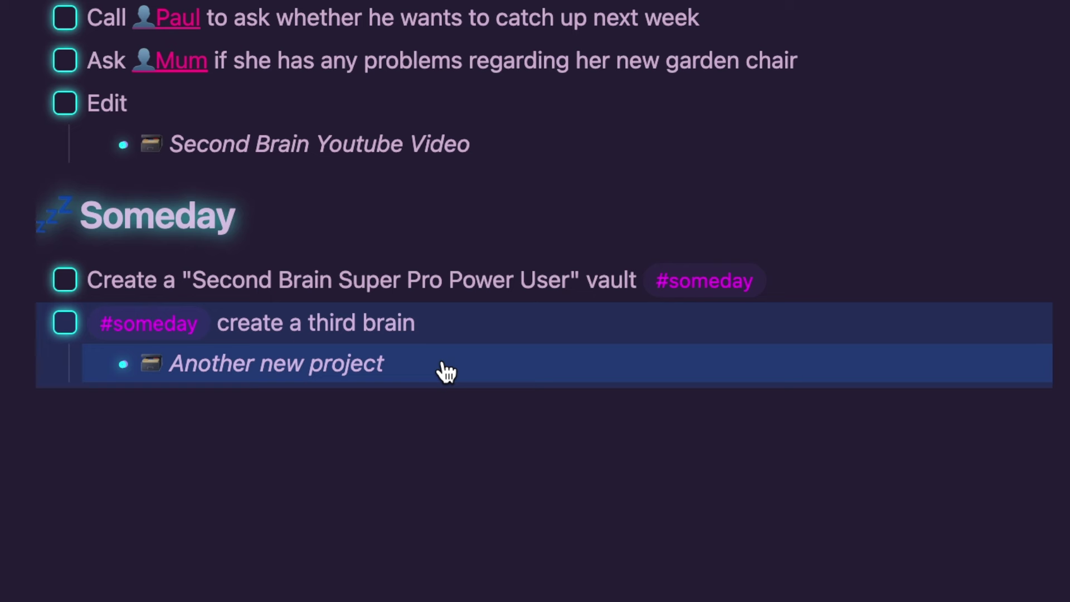
left_click(446, 368)
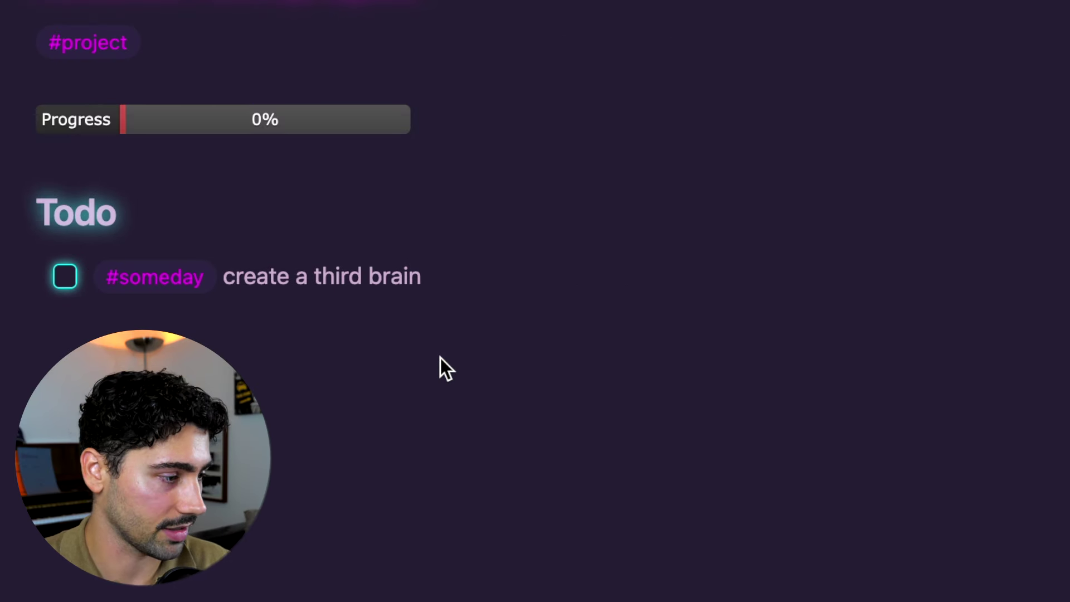
left_click(65, 277)
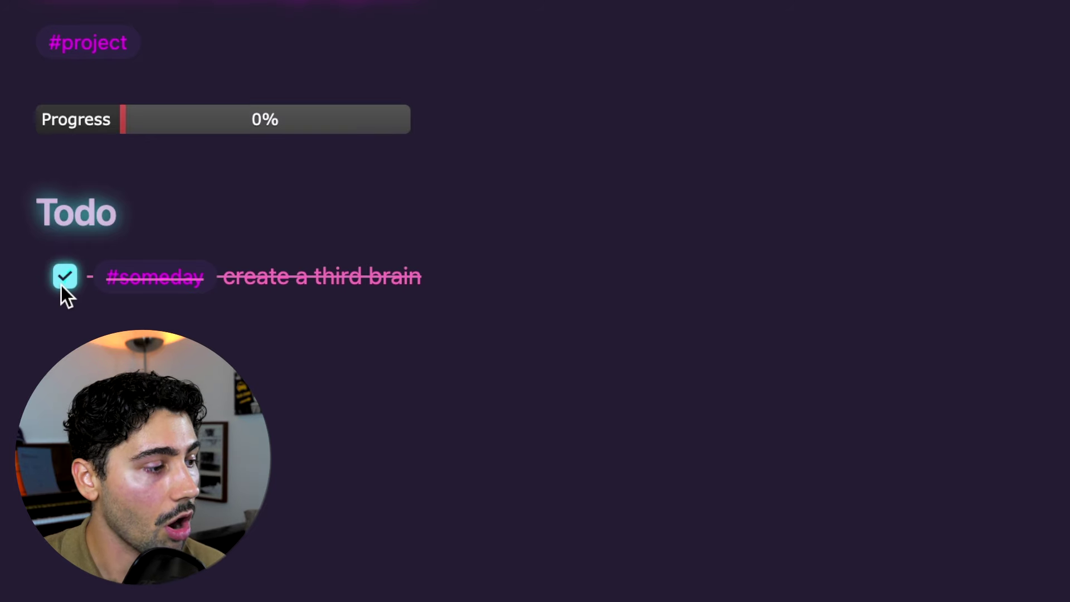
key("alt+t")
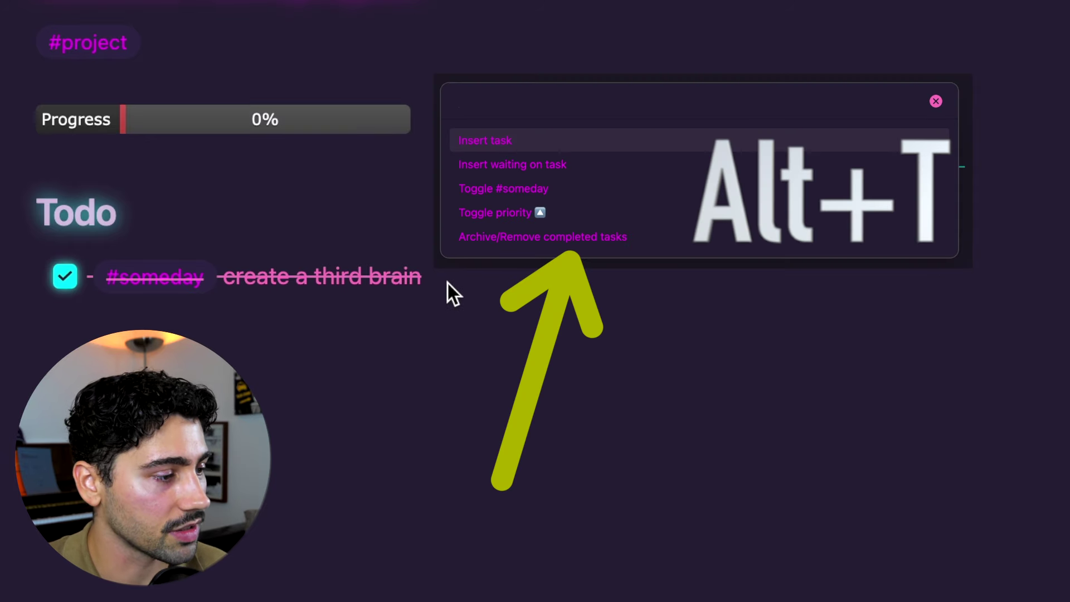
left_click(542, 237)
left_click(35, 162)
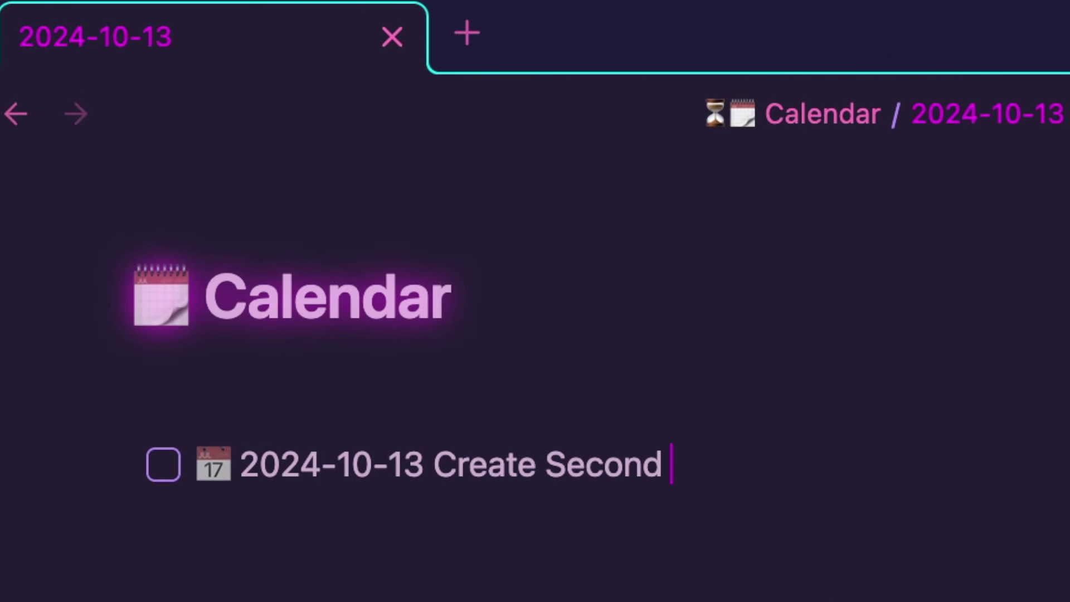
- Erase the partly written dated task description in the 2024-10-13 note
key("BackSpace")
key("BackSpace")
key("BackSpace")
key("BackSpace")
key("BackSpace")
key("BackSpace")
key("BackSpace")
key("BackSpace")
key("BackSpace")
key("BackSpace")
key("BackSpace")
key("BackSpace")
key("BackSpace")
key("BackSpace")
key("BackSpace")
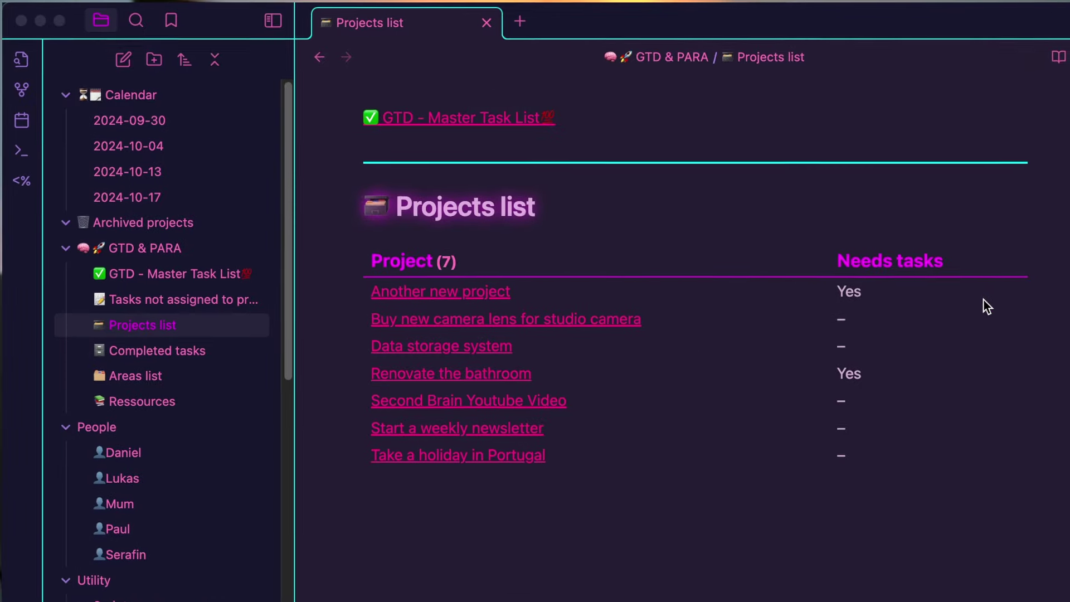
- Toggle the projects query source, then add an equals-sign emoji after '## Todo'
left_click(987, 255)
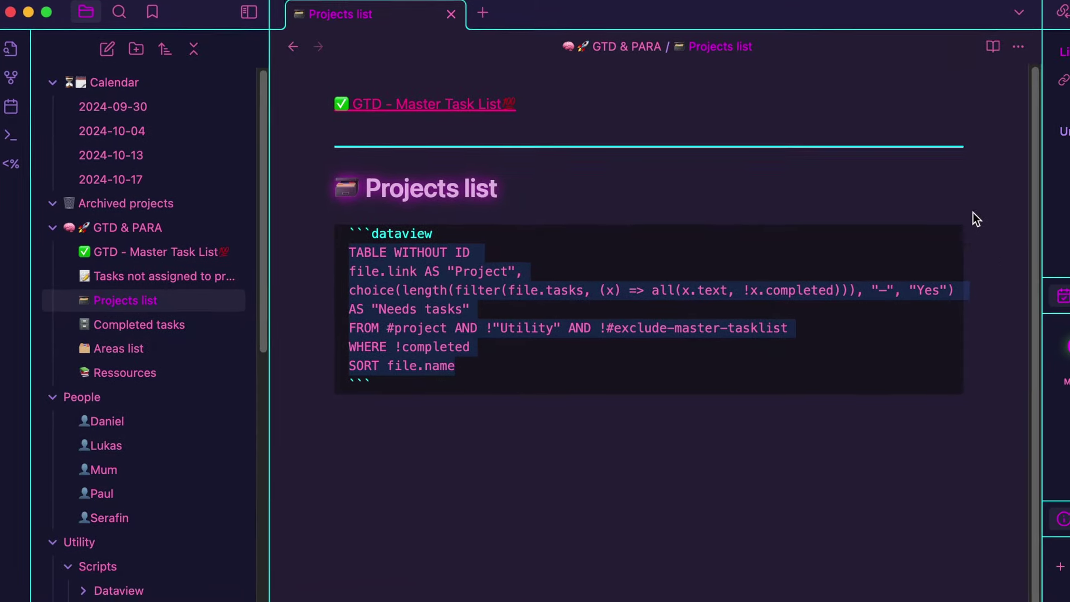
left_click(894, 559)
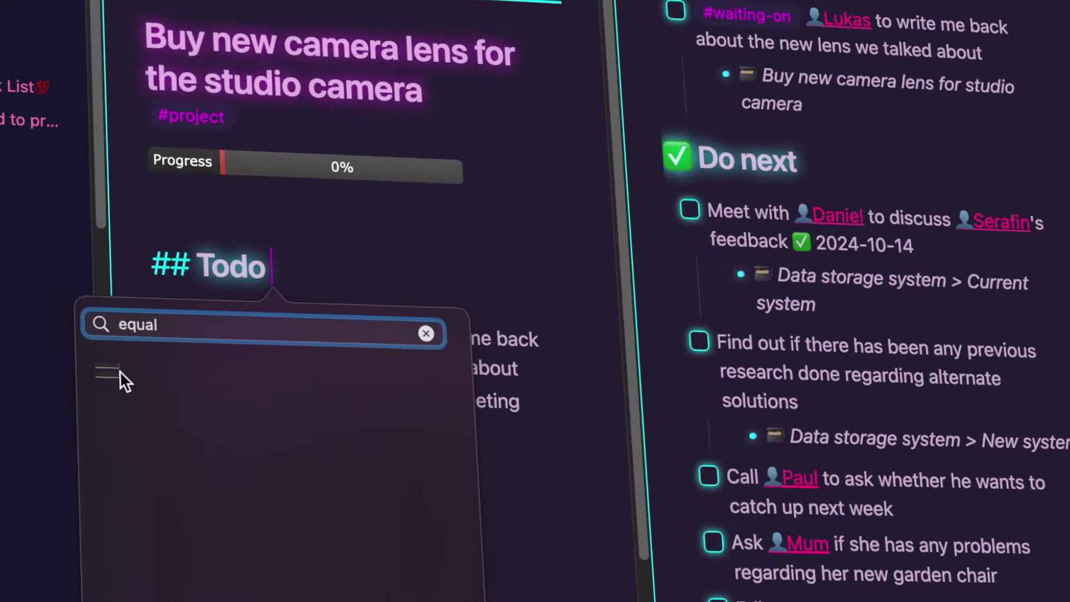
left_click(119, 370)
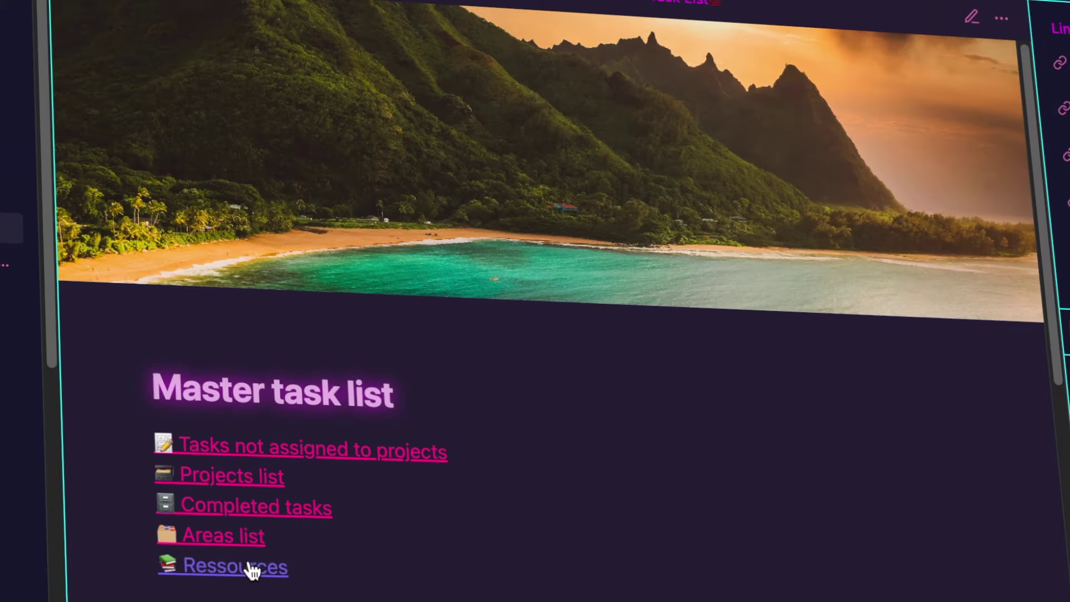
- Visit Ressources, return to the Master task list, and open Completed tasks via quick switcher
left_click(252, 568)
left_click(294, 64)
key("super+o")
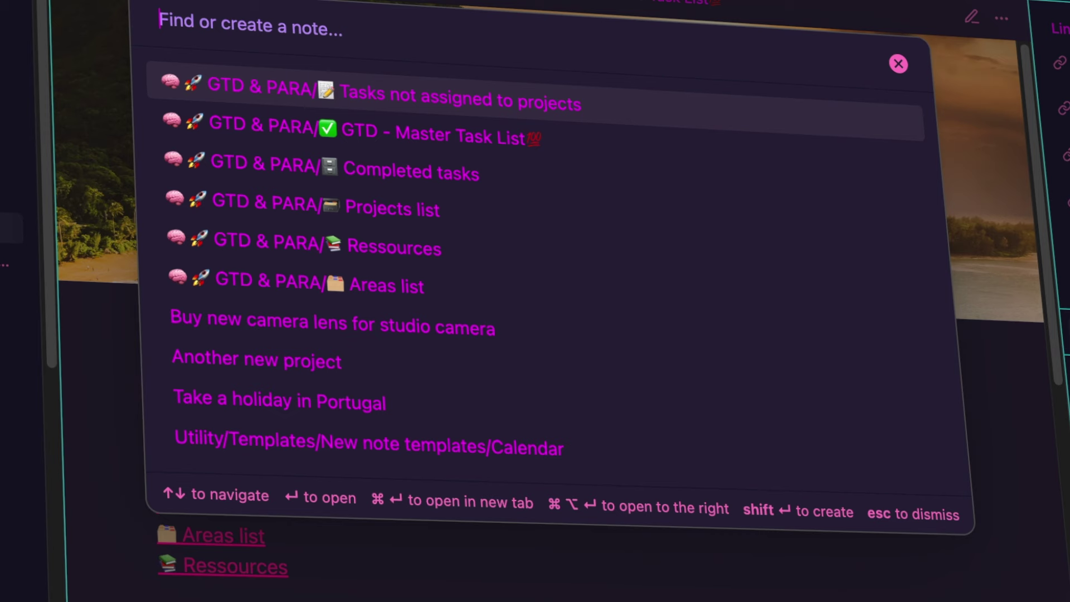
key("Down")
key("Down")
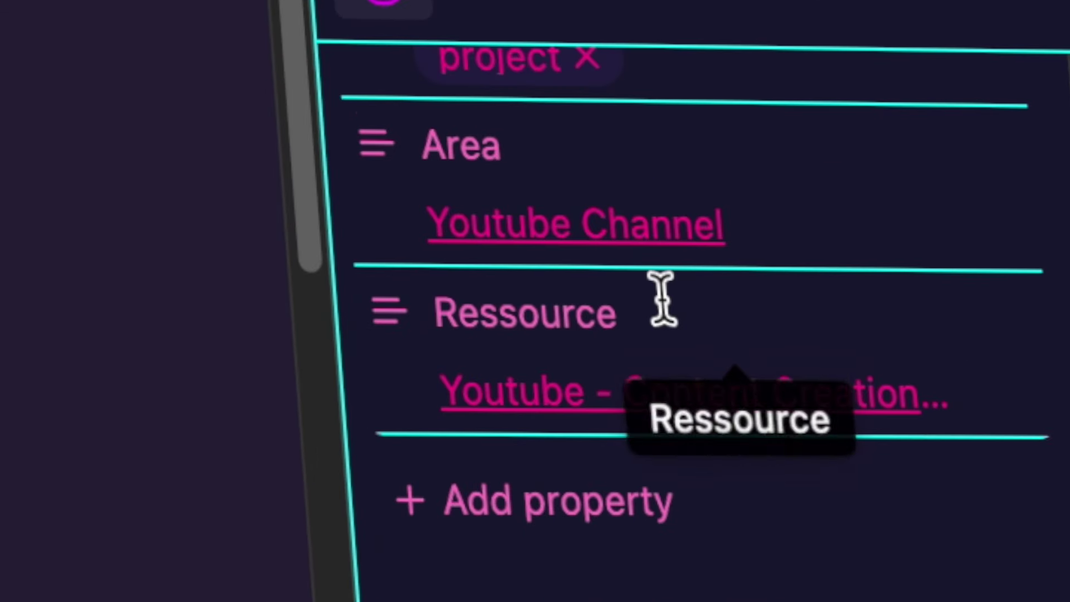
scroll(663, 298, "up", 2)
scroll(724, 301, "down", 2)
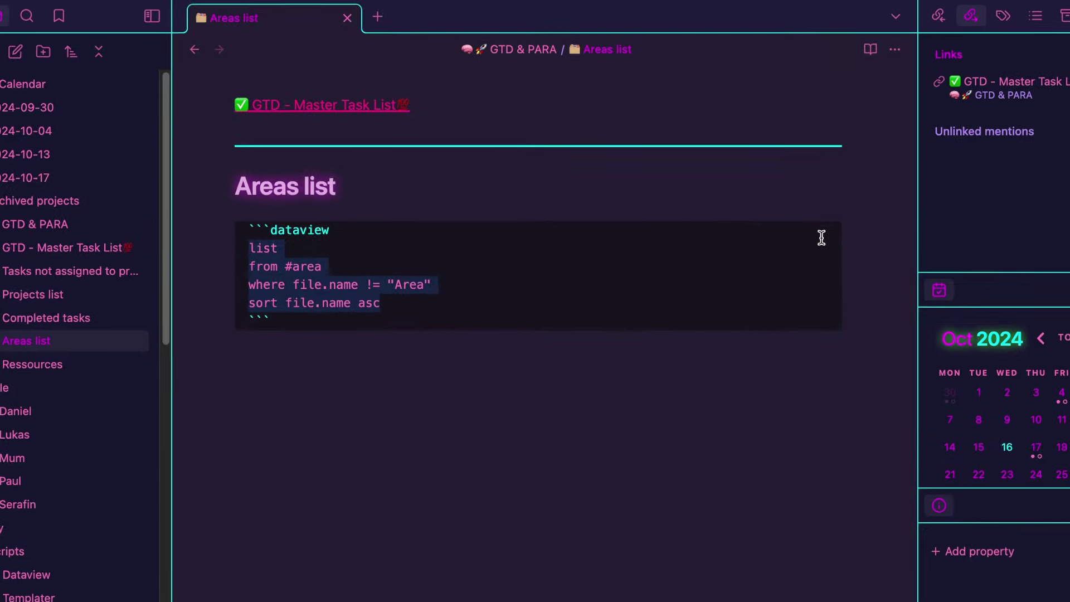
- Review the Areas list and Youtube Channel project queries, then tick the project's completed property
left_click(665, 438)
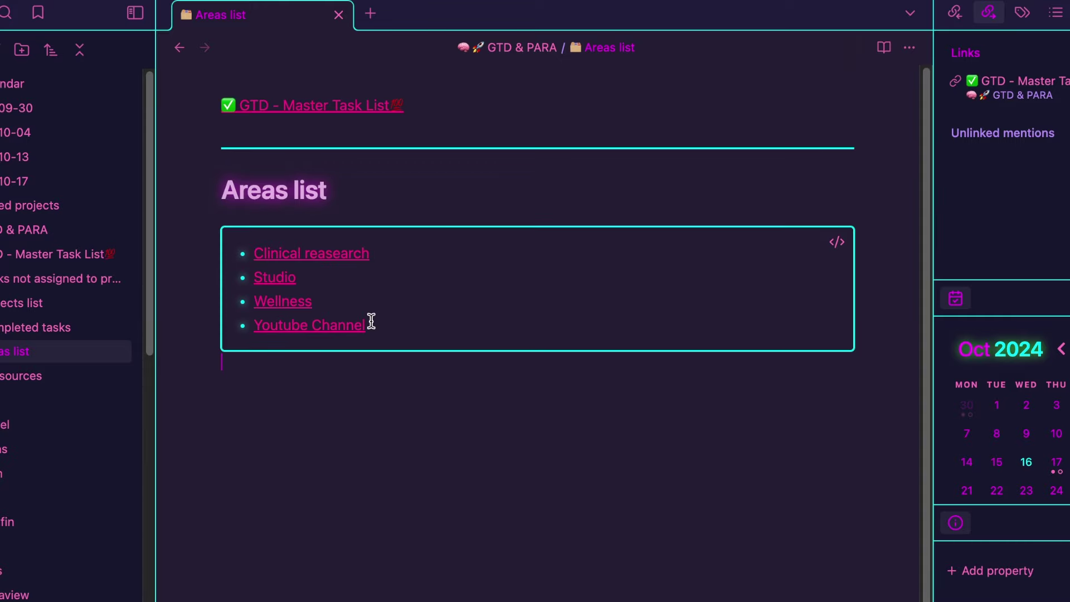
left_click(287, 325)
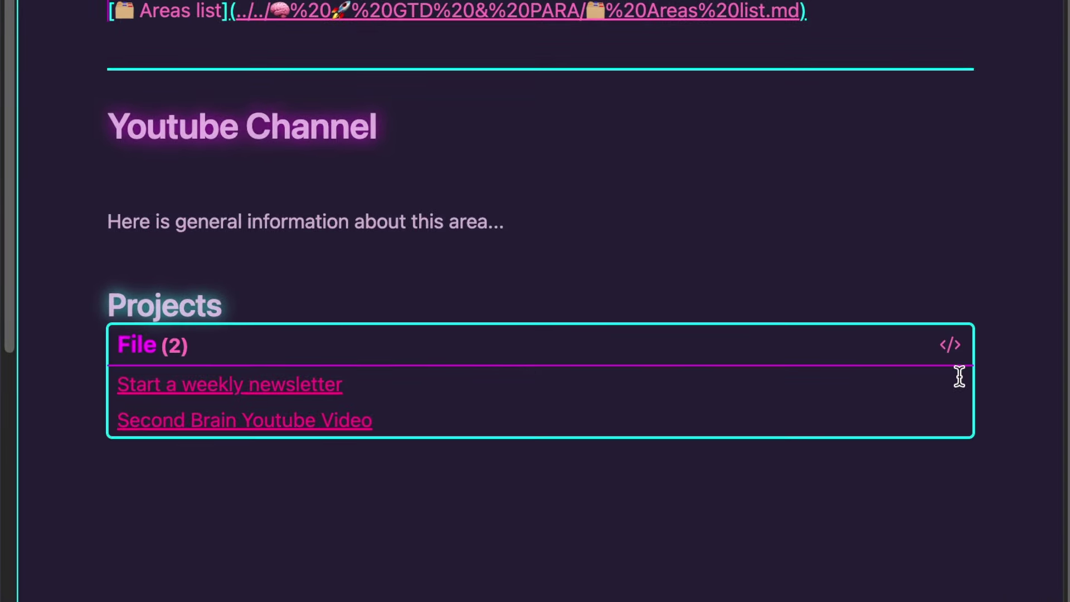
left_click(947, 346)
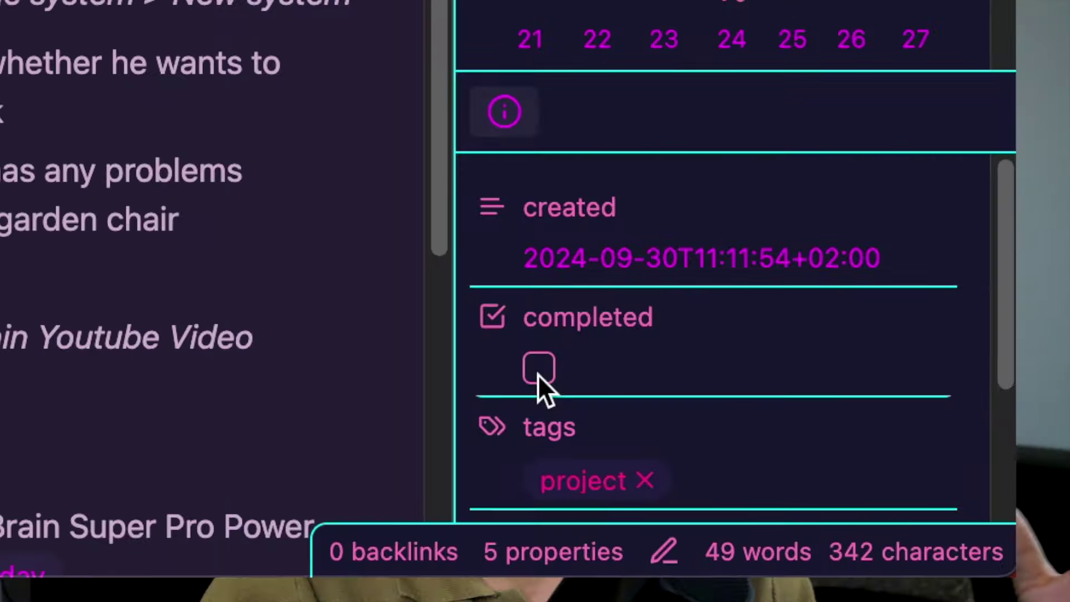
left_click(537, 373)
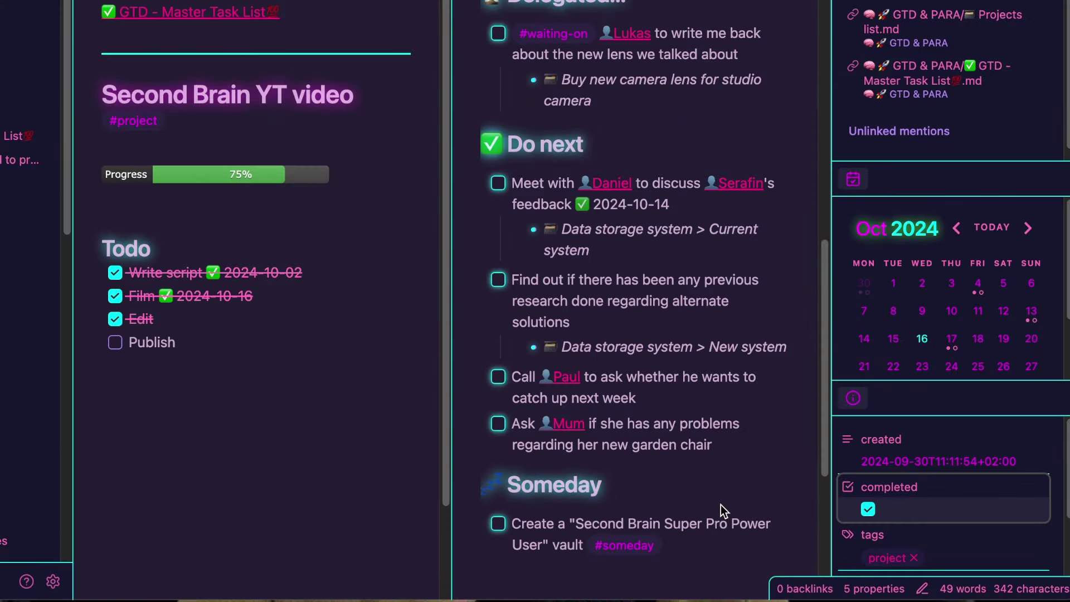
- Move the Second Brain Youtube Video note into the Archived projects folder
scroll(635, 458, "up", 9)
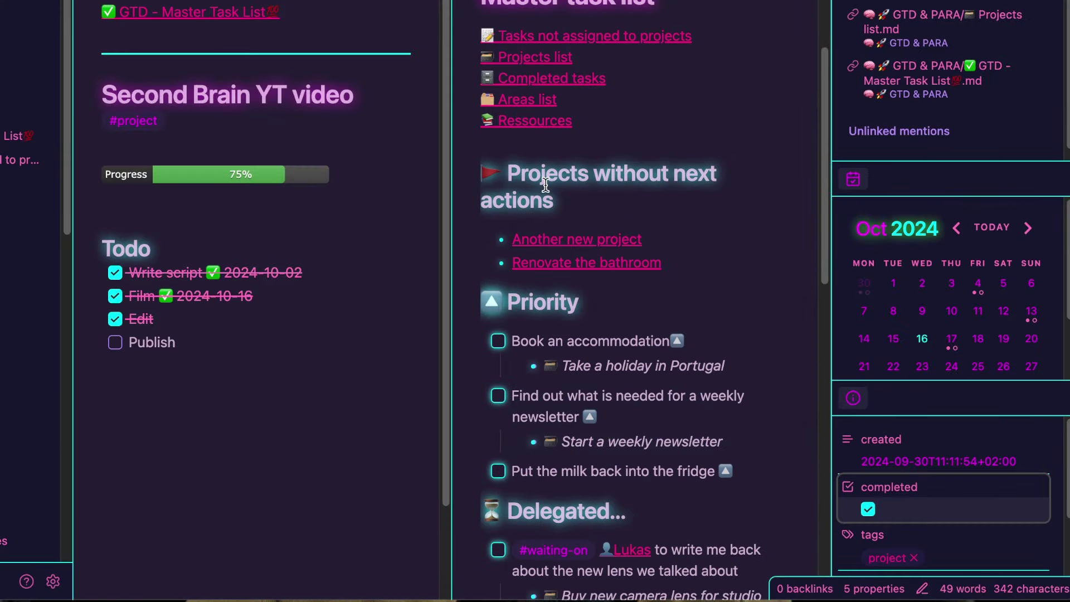
left_click(536, 57)
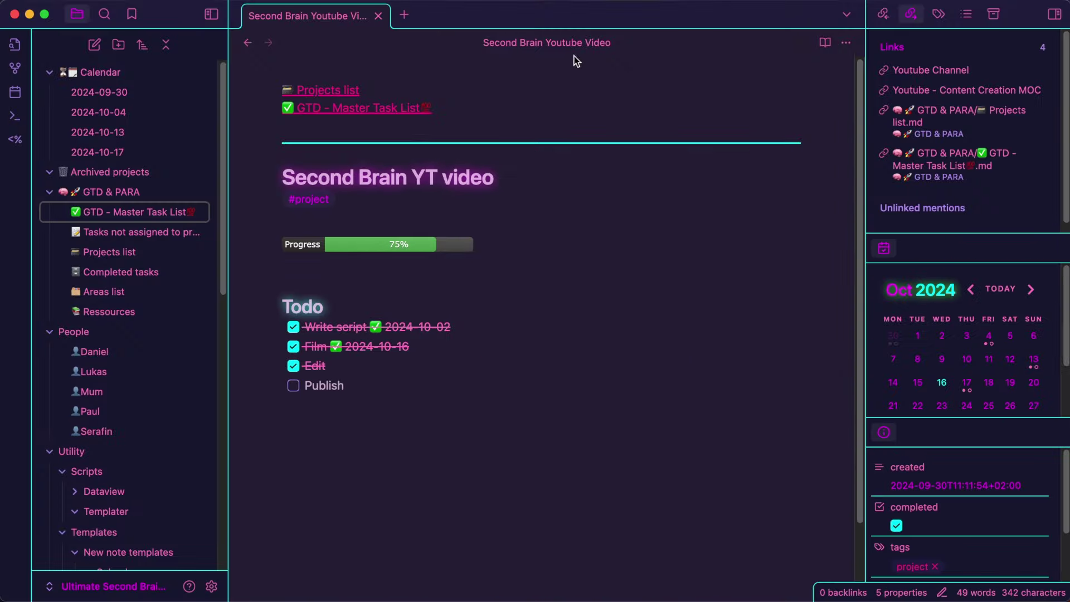
left_click(825, 40)
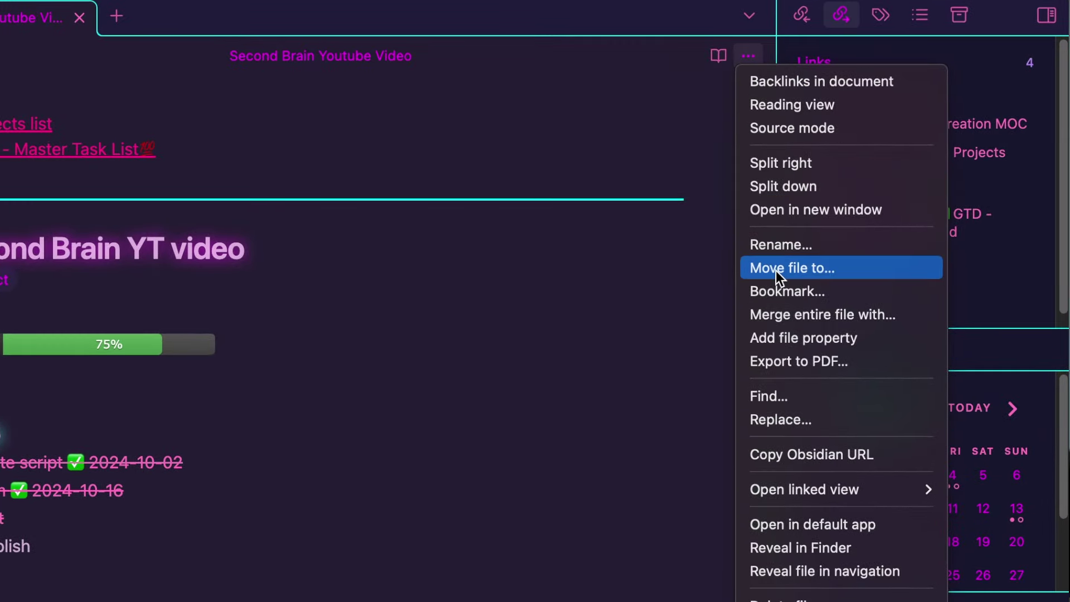
left_click(776, 270)
type("arch and data storage MOC")
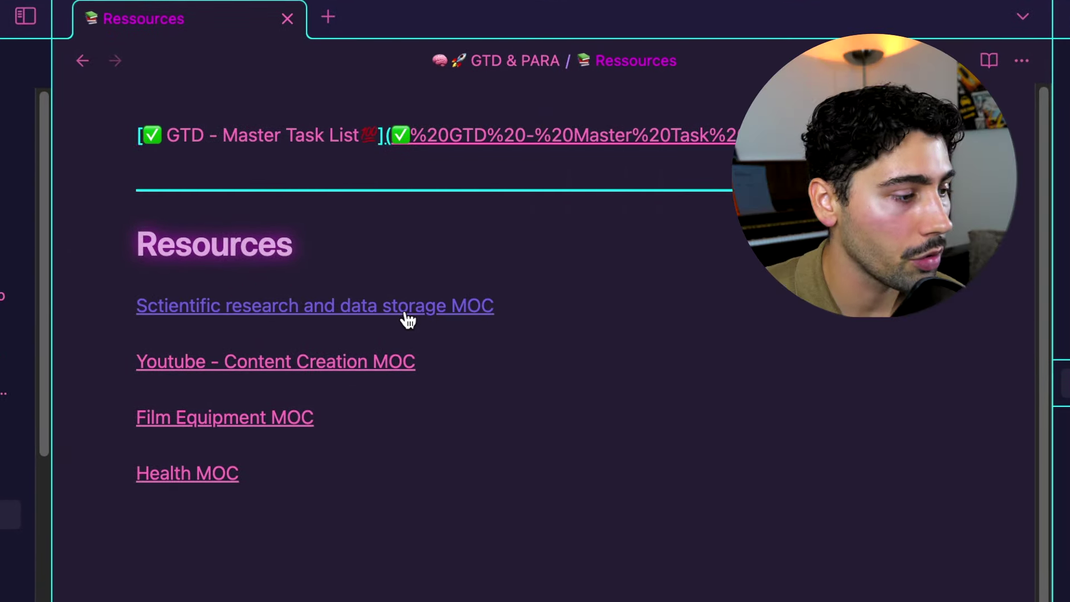
- Browse the Scientific research MOC's literature-search and PLOS rules notes, then open Youtube - Content Creation MOC
left_click(410, 309)
left_click(408, 316)
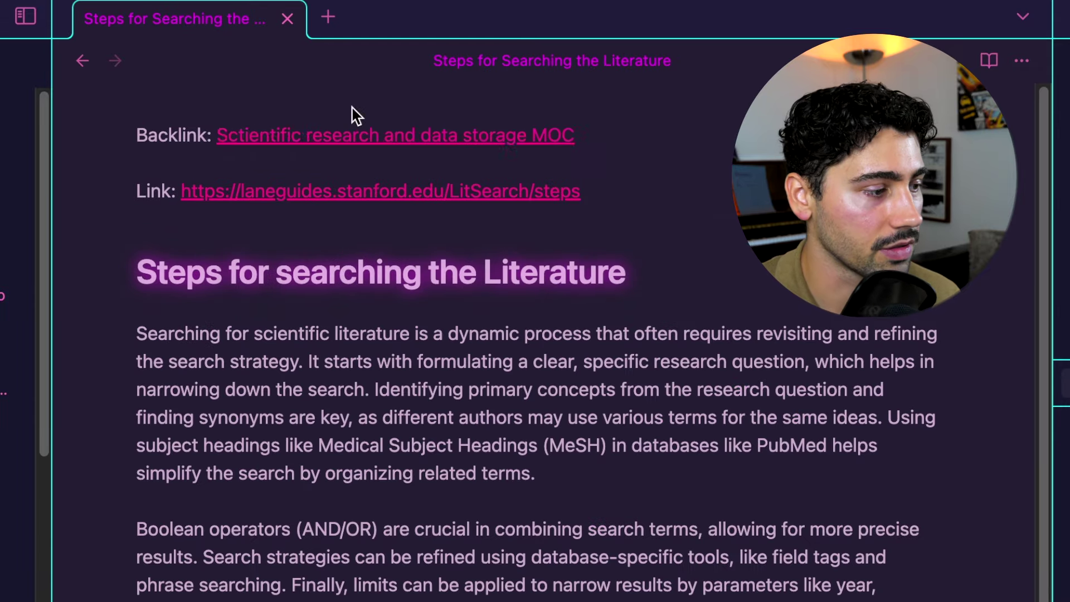
left_click(420, 139)
left_click(392, 251)
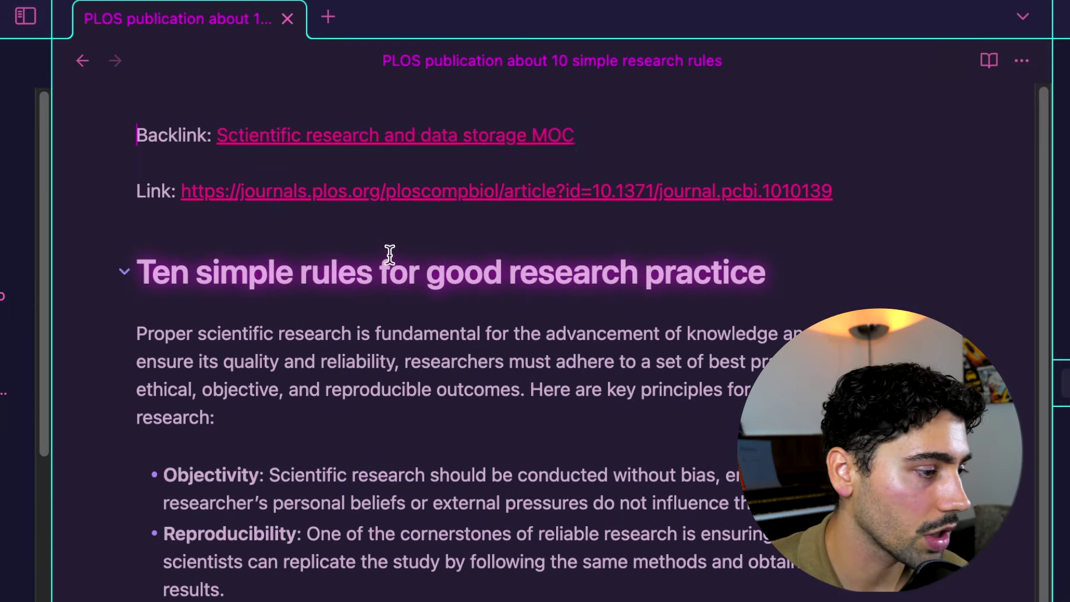
left_click(412, 139)
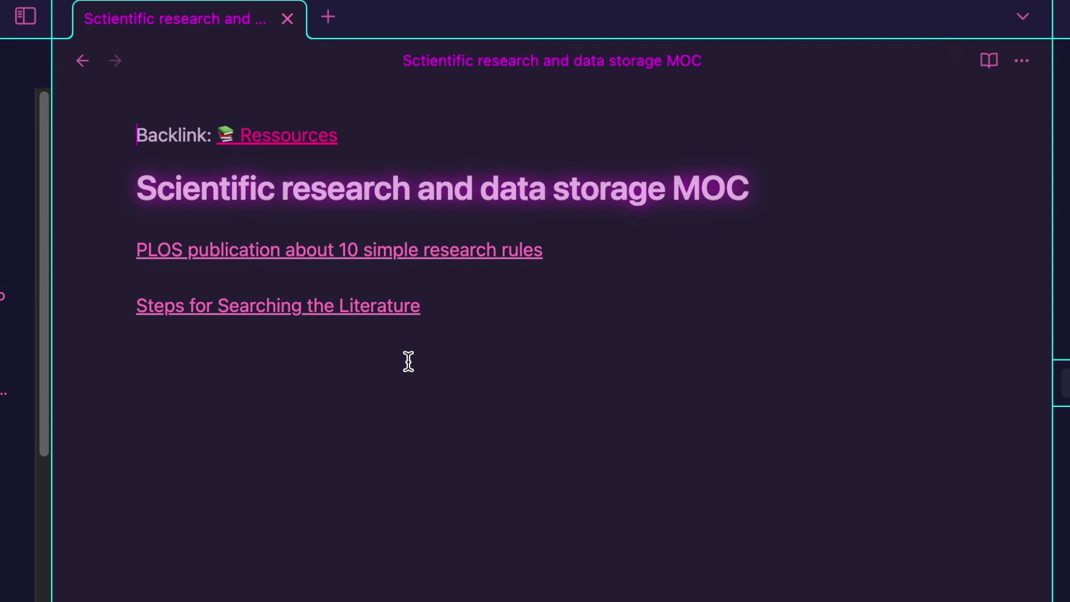
left_click(287, 136)
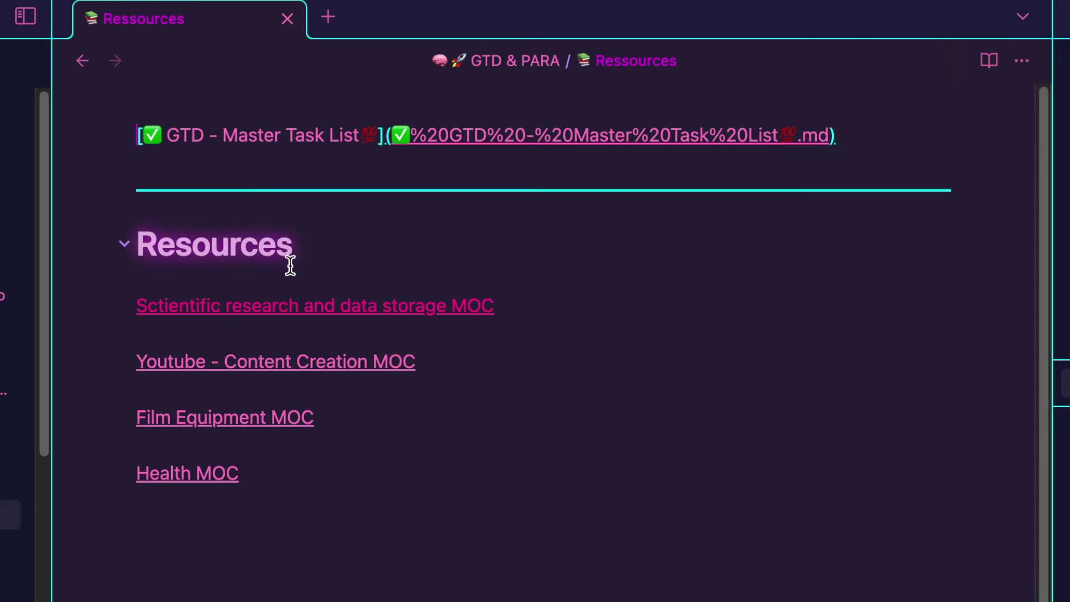
left_click(303, 377)
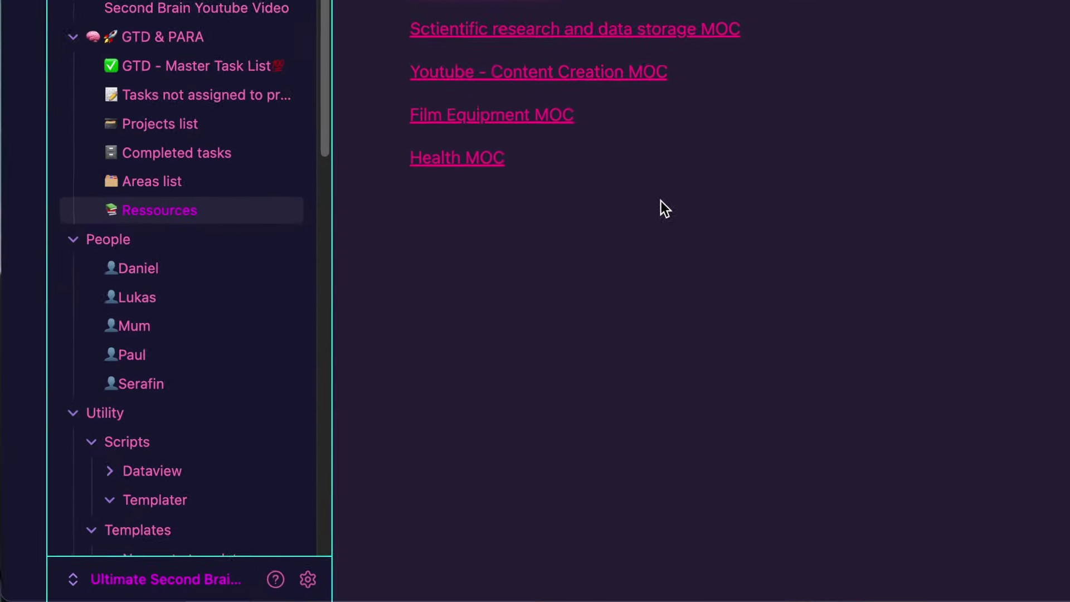
- Create a new note in the People folder from the Person template and open the New Person note
right_click(123, 240)
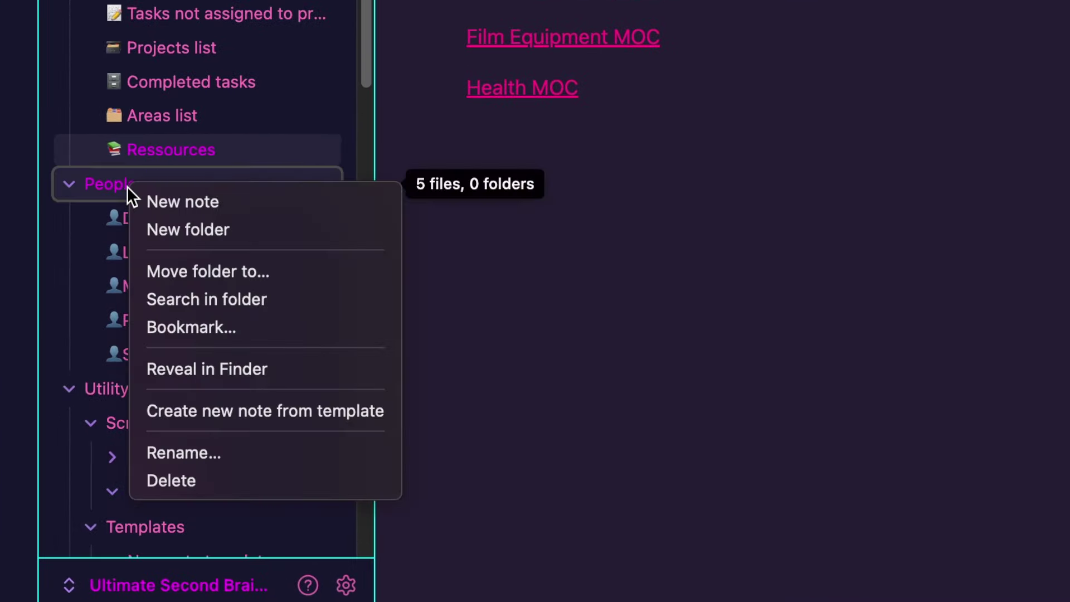
left_click(188, 206)
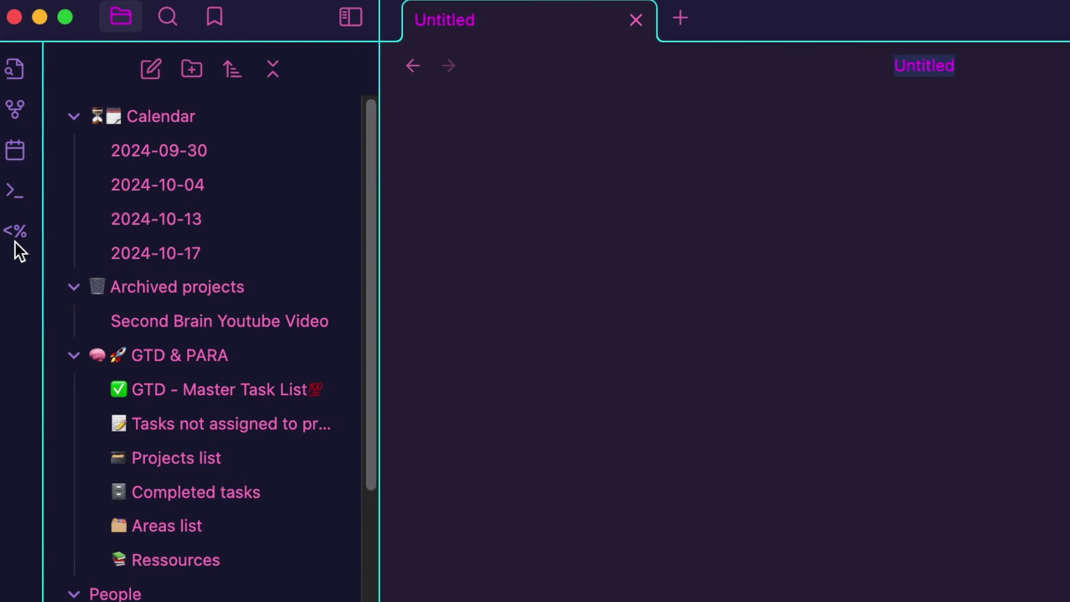
left_click(13, 233)
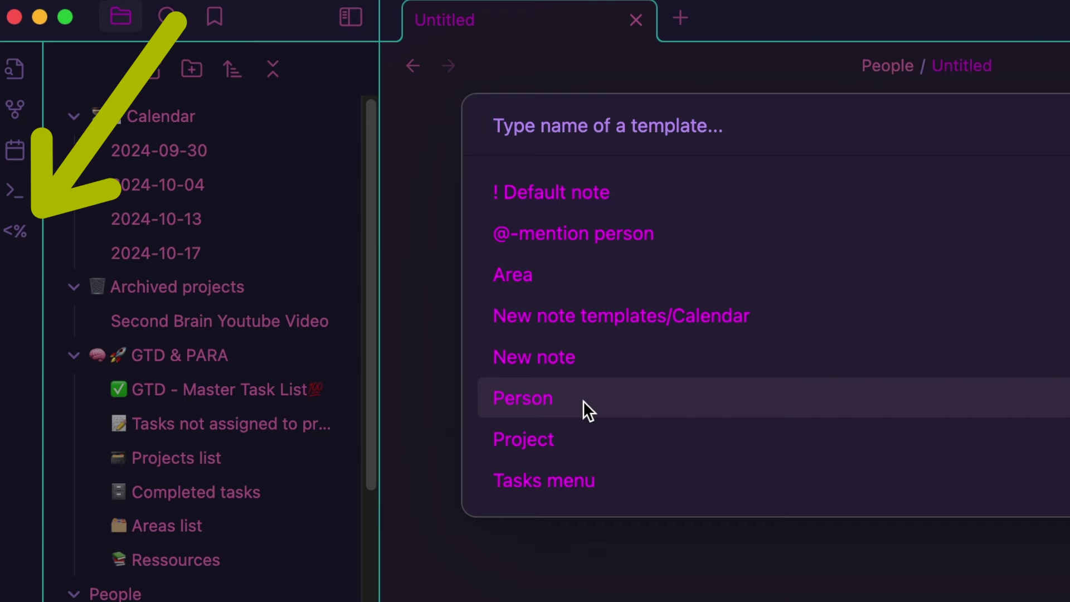
left_click(583, 400)
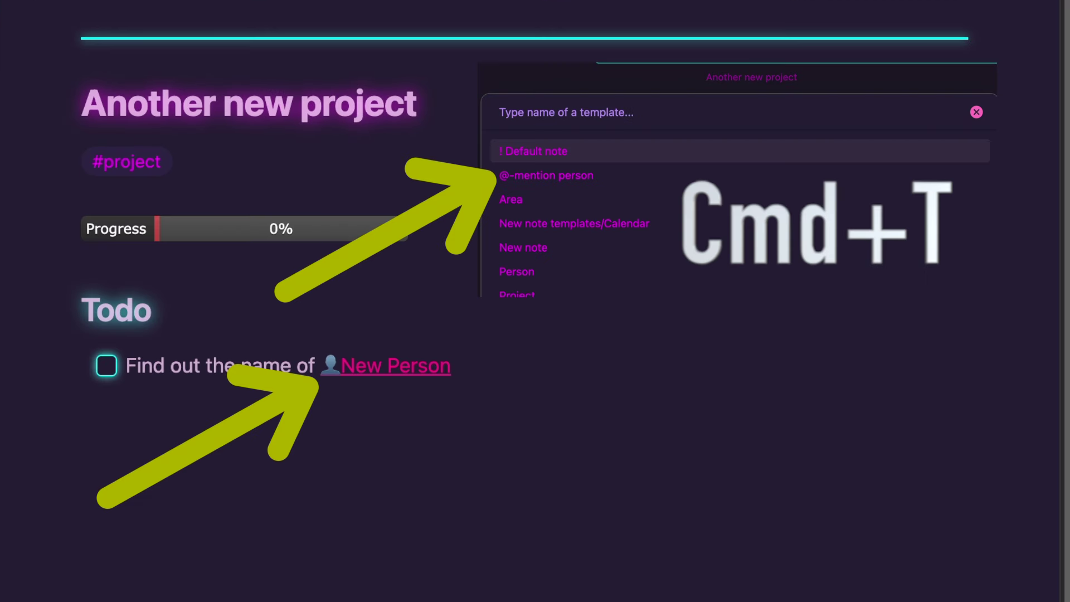
left_click(443, 365)
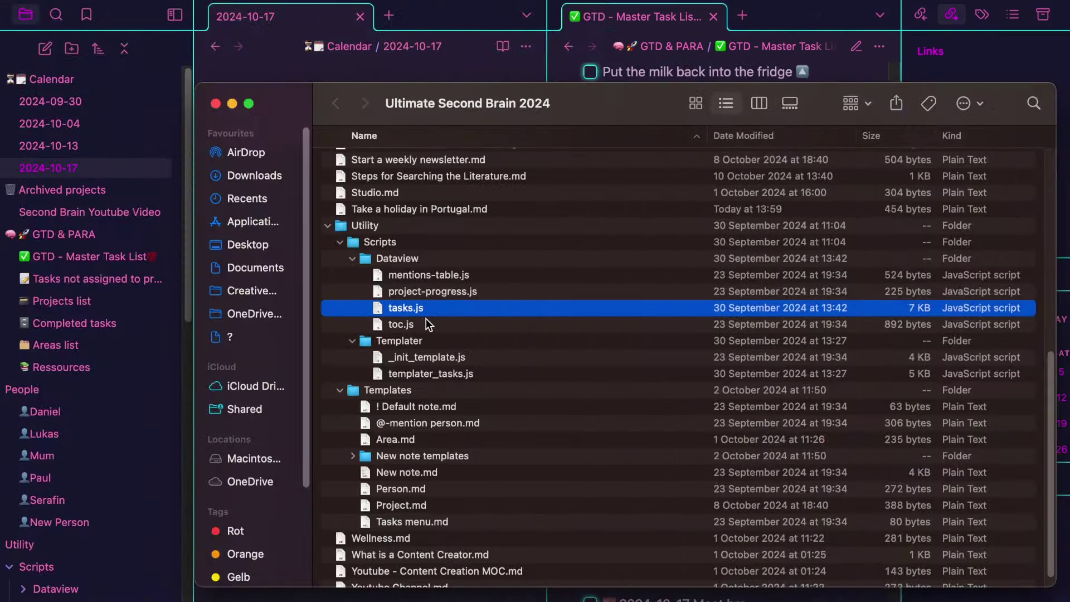
- Read tasks.js, then select the Templater scripts and the Dataview folder's four scripts
key("super+o")
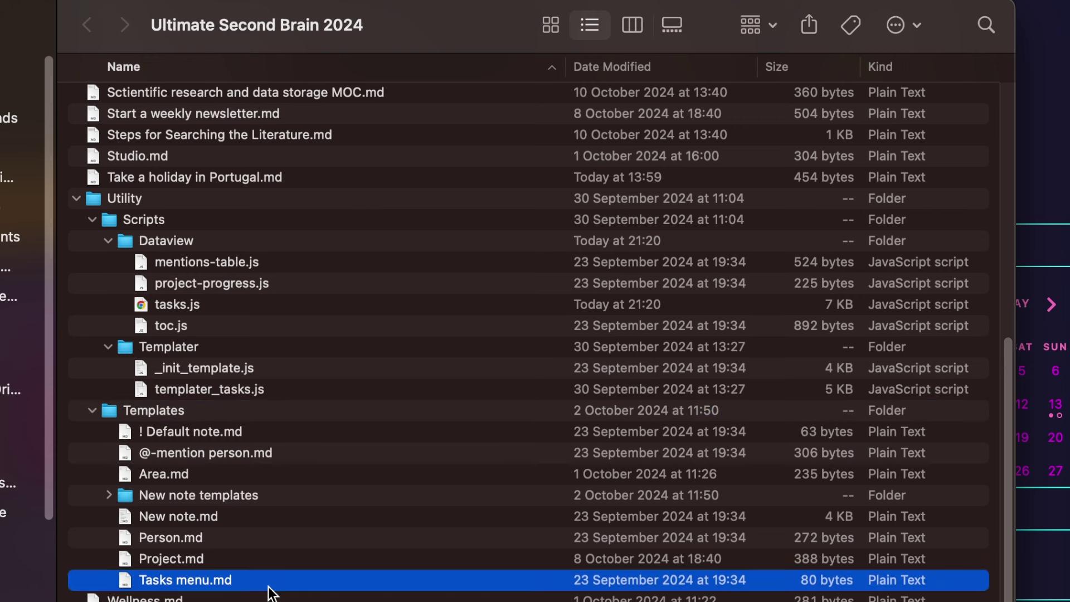
left_click(278, 387)
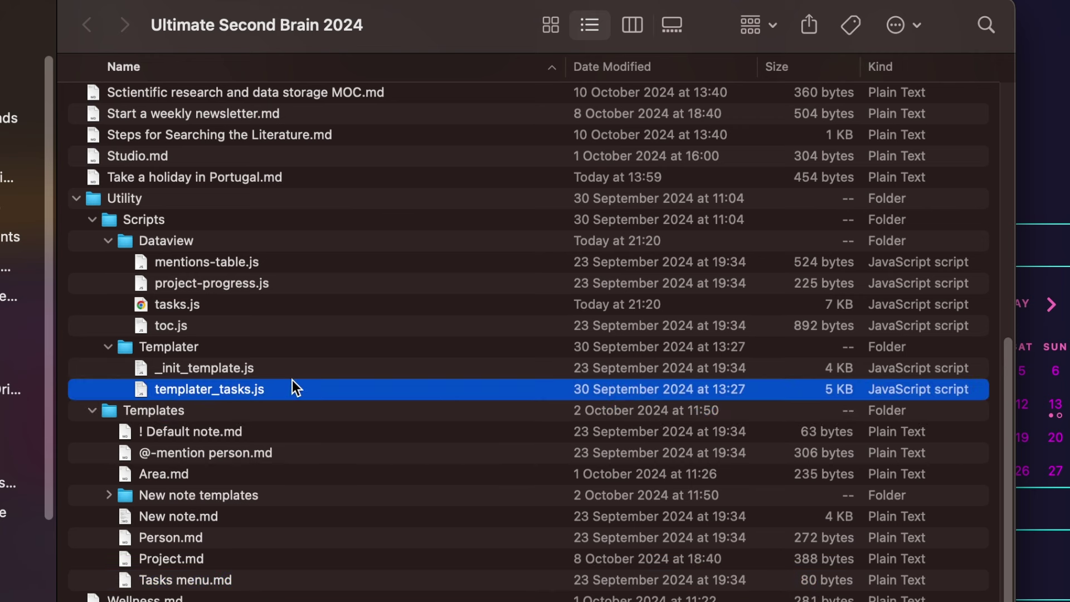
left_click(290, 376, "shift")
left_click(277, 352)
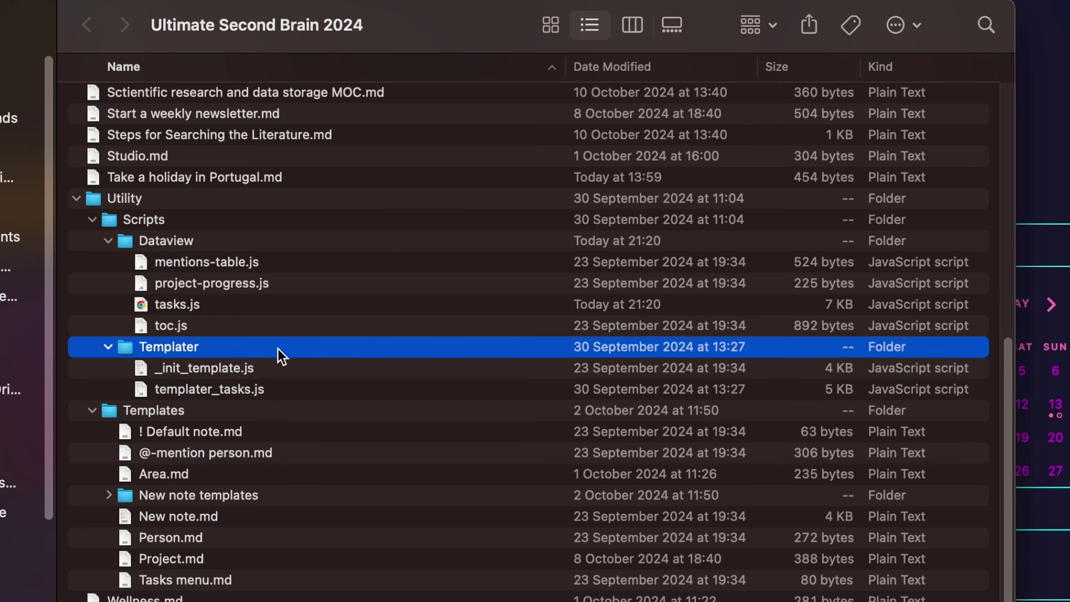
left_click_drag(276, 246, 275, 326)
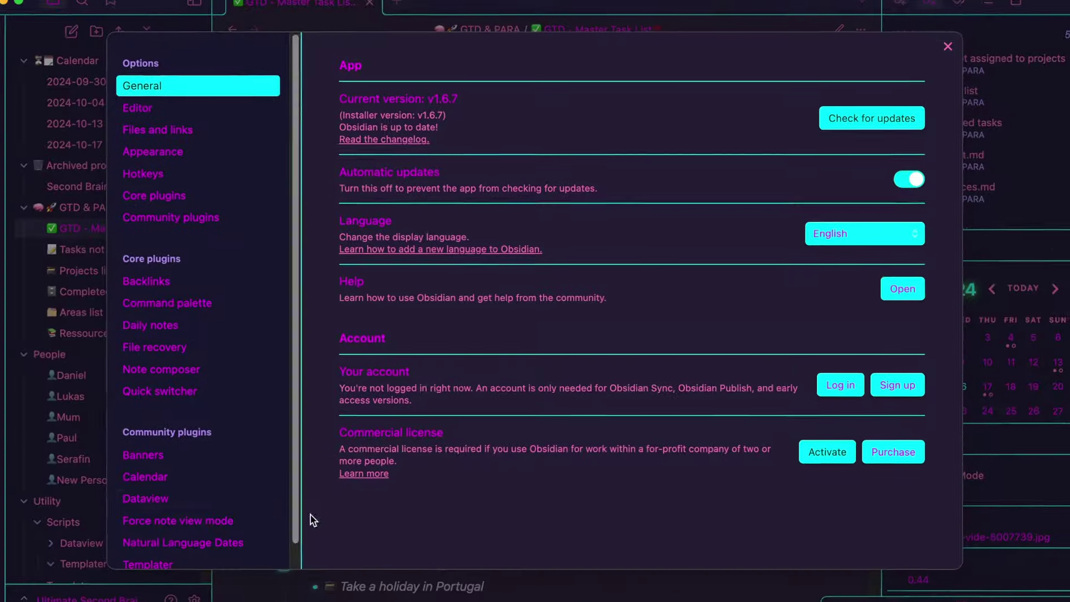
- Check the Templater plugin's template folder setting, Utility/Templates
left_click(147, 564)
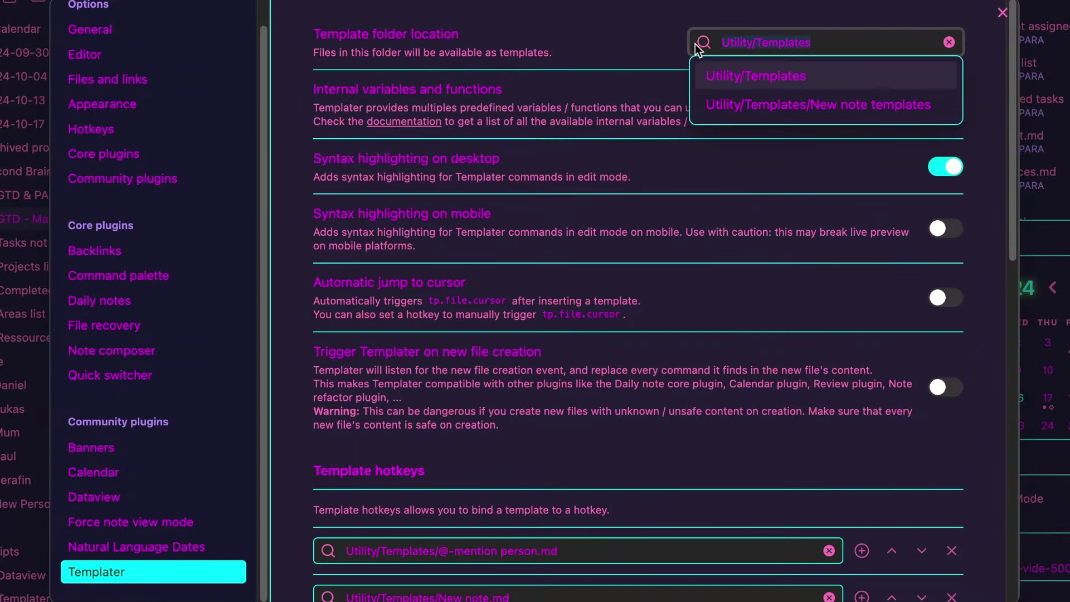
left_click(650, 49)
left_click(824, 42)
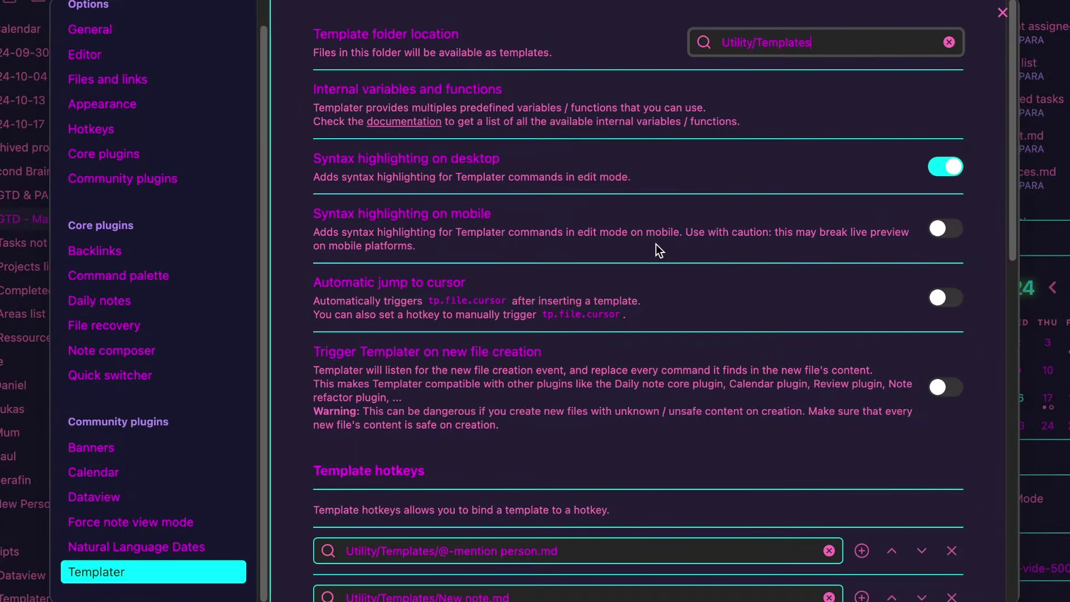
- Scroll through the Dataview and Editor settings and open the choices for showing properties in notes
scroll(659, 251, "down", 12)
scroll(629, 284, "down", 2)
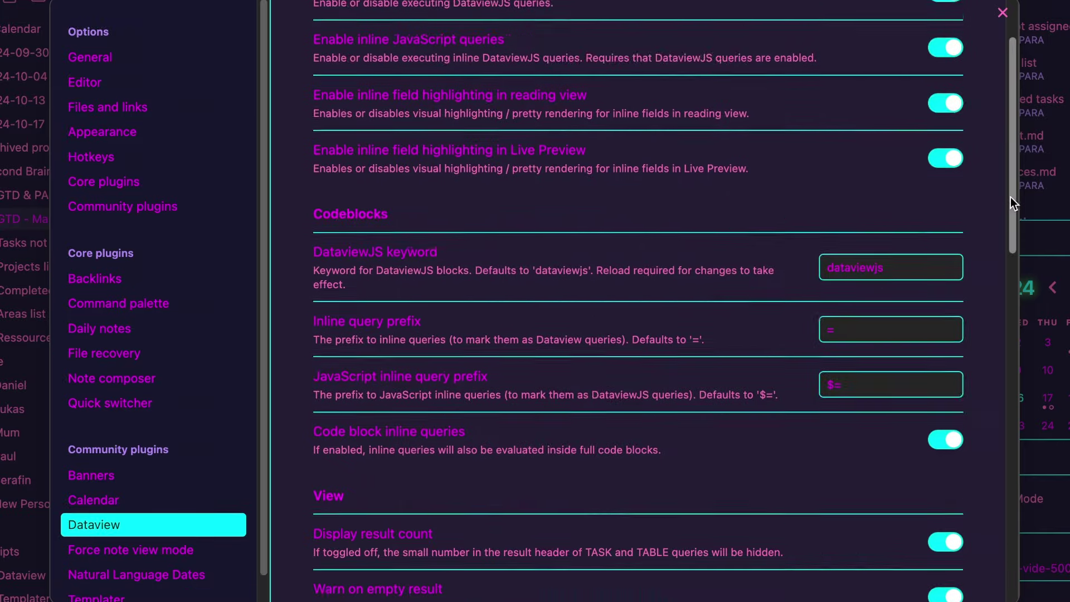
left_click_drag(1011, 196, 1007, 549)
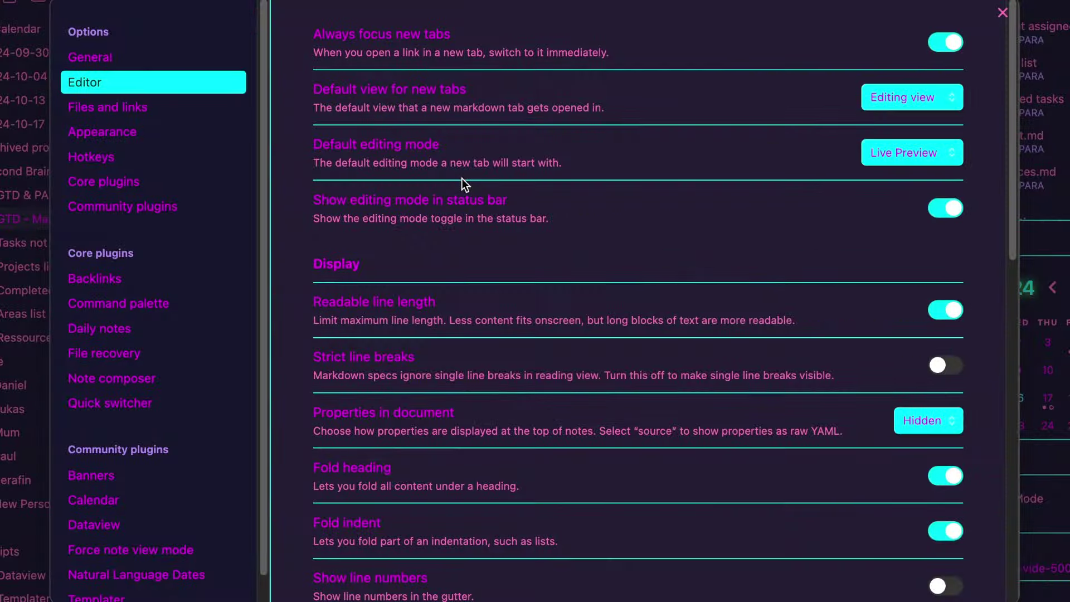
scroll(596, 357, "down", 14)
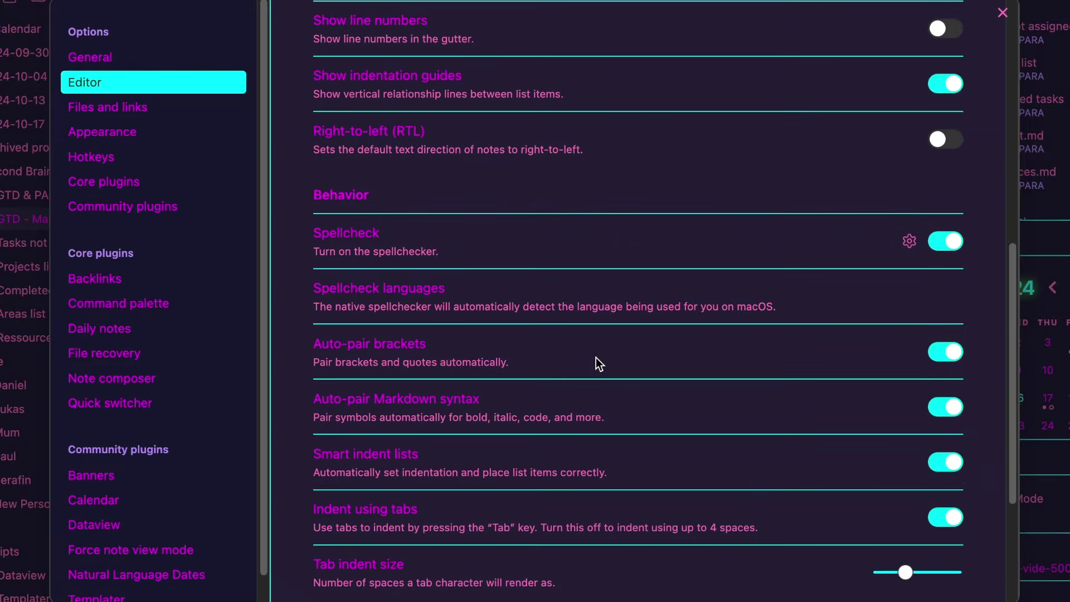
scroll(597, 359, "up", 12)
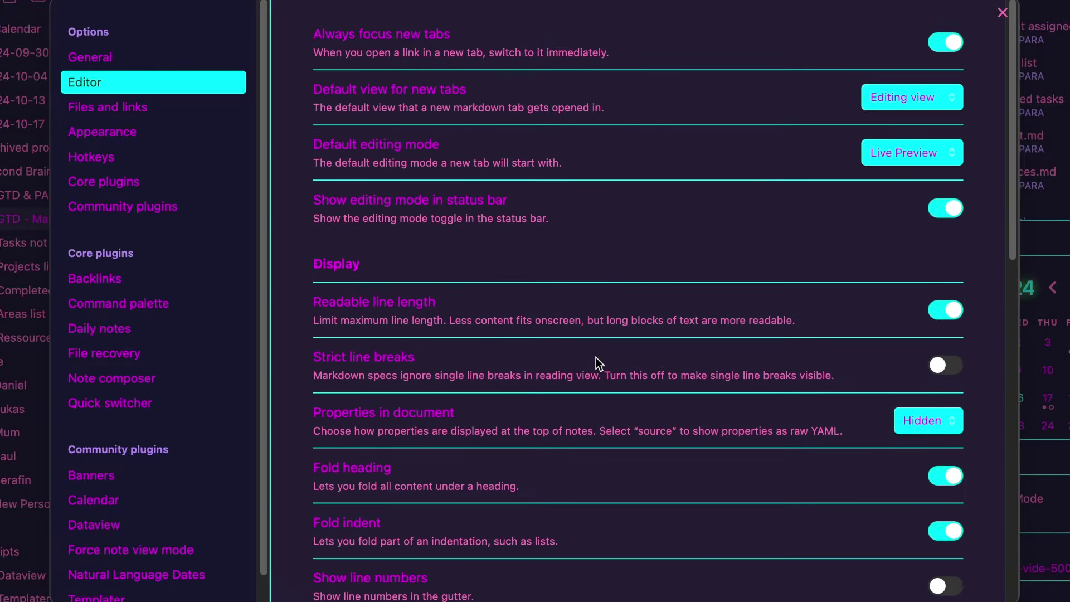
scroll(596, 358, "down", 3)
left_click(939, 256)
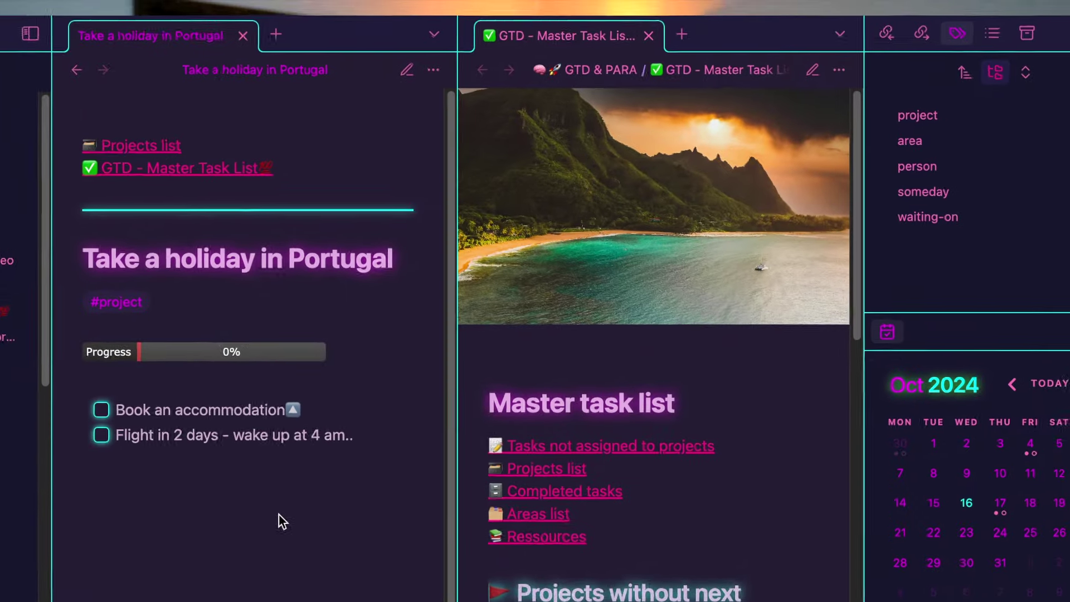
- Dock the holiday note's file properties below the calendar in the right sidebar, then open graph view
left_click(411, 52)
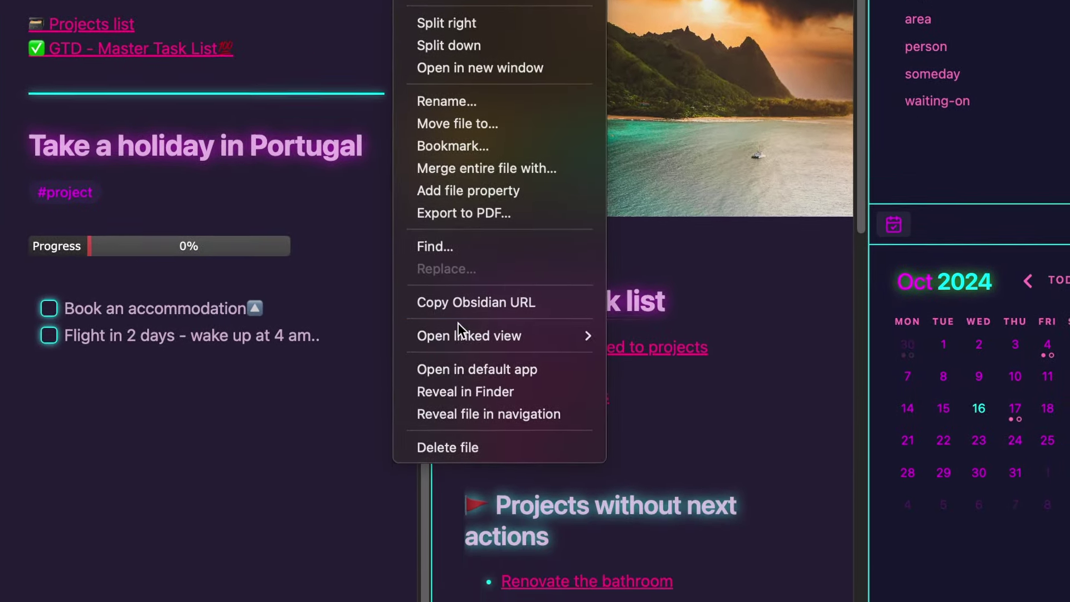
mouse_move(465, 443)
left_click(657, 357)
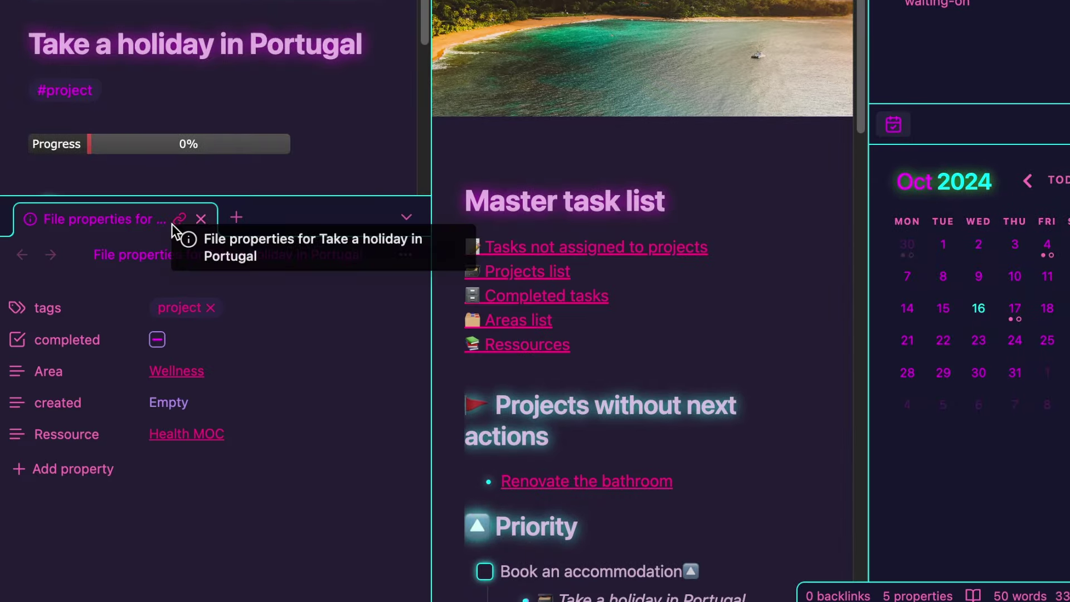
left_click_drag(171, 226, 981, 513)
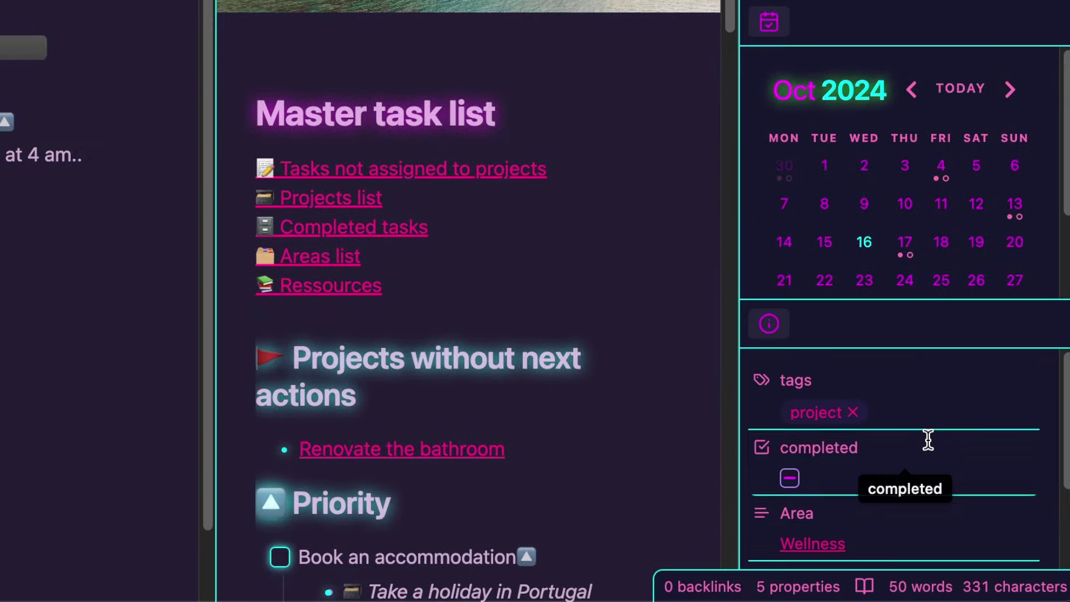
key("ctrl+g")
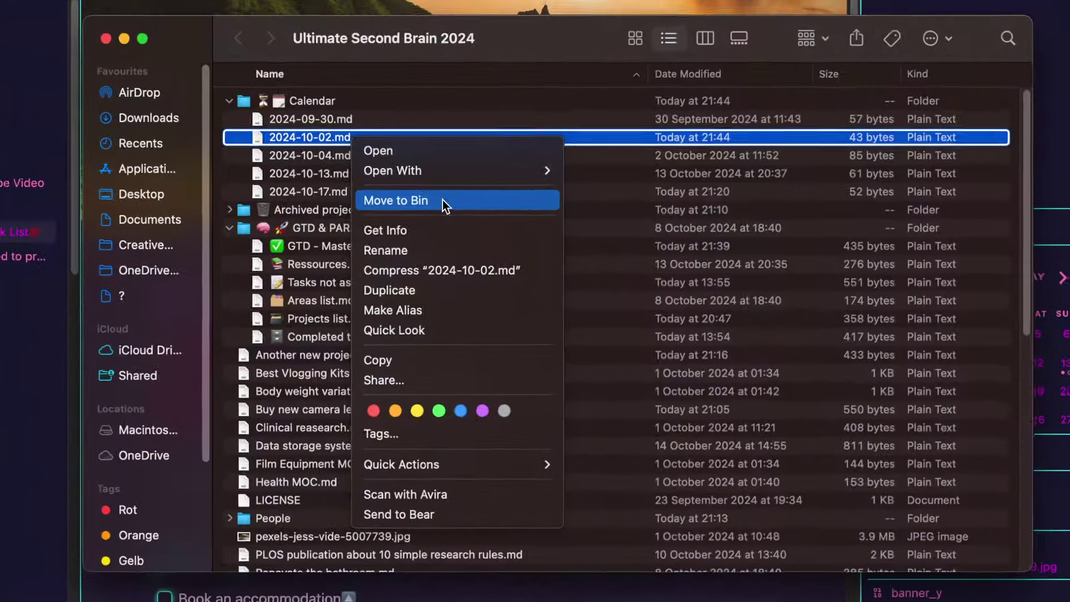
- Move the daily note 2024-10-02.md from the Calendar folder to the Bin
left_click(443, 200)
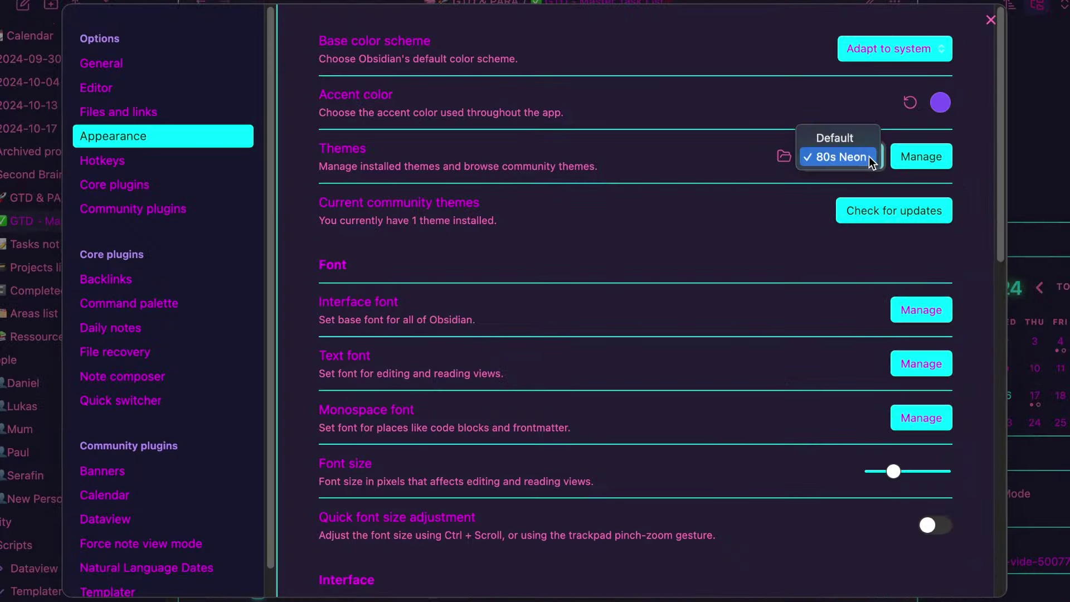
- Open the Manage community themes browser listing 179 themes
left_click(925, 155)
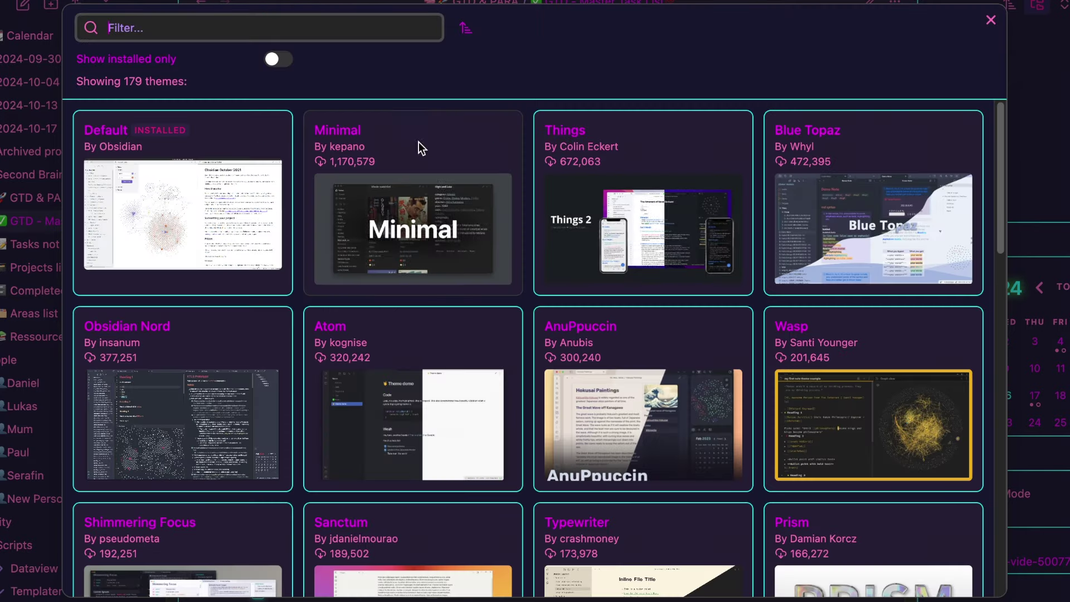